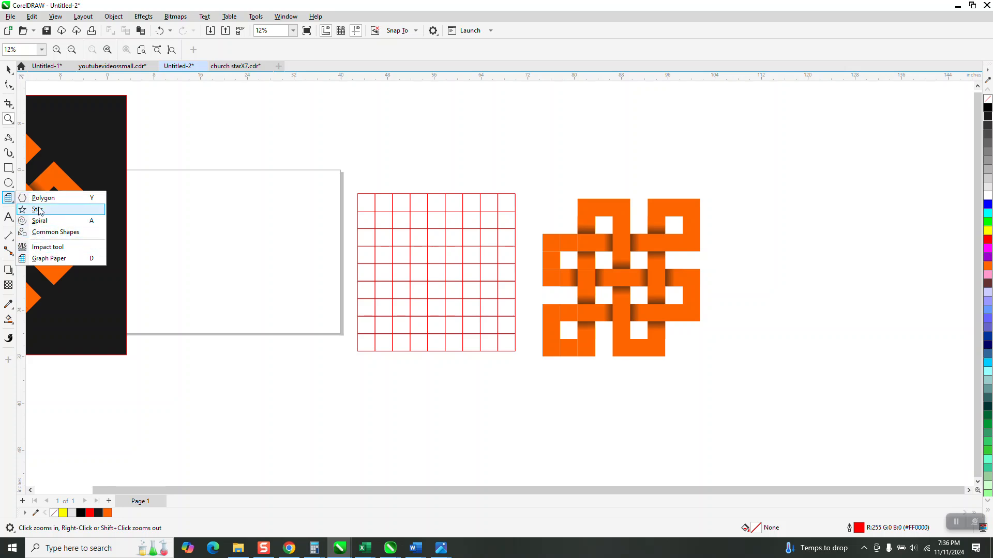
Draw a 9 by 9 graph-paper grid to the right of the finished knot and size it to 27 inches square.
click(48, 259)
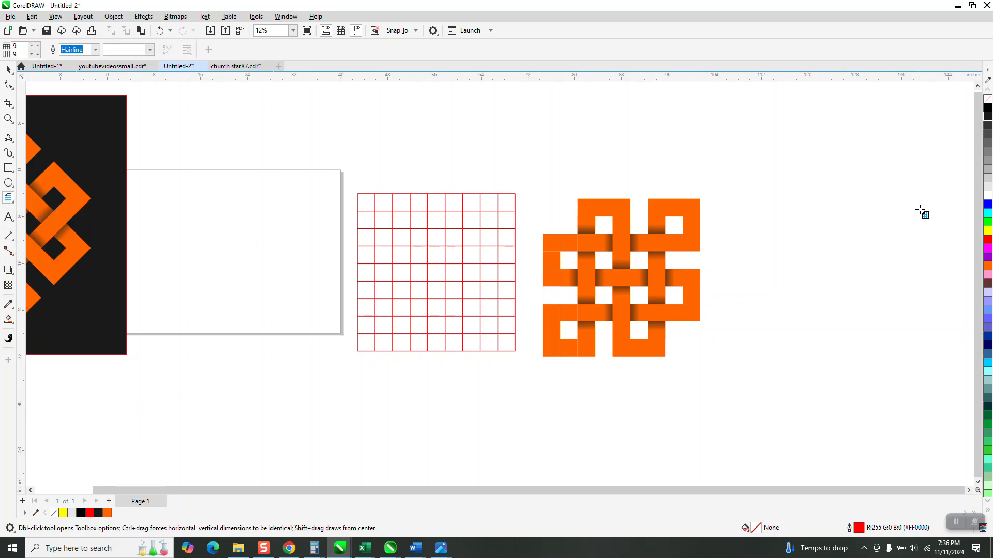
drag(924, 199, 764, 327)
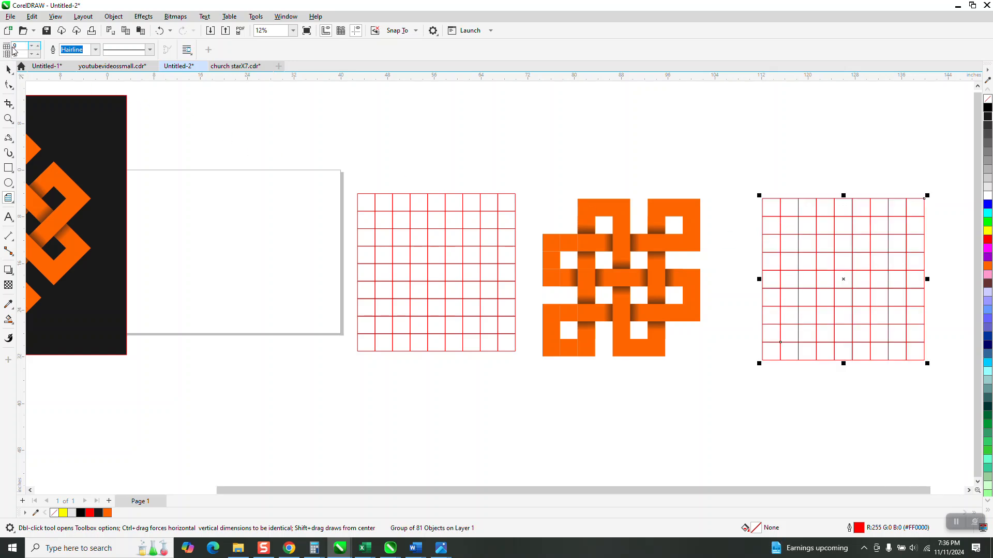
click(7, 70)
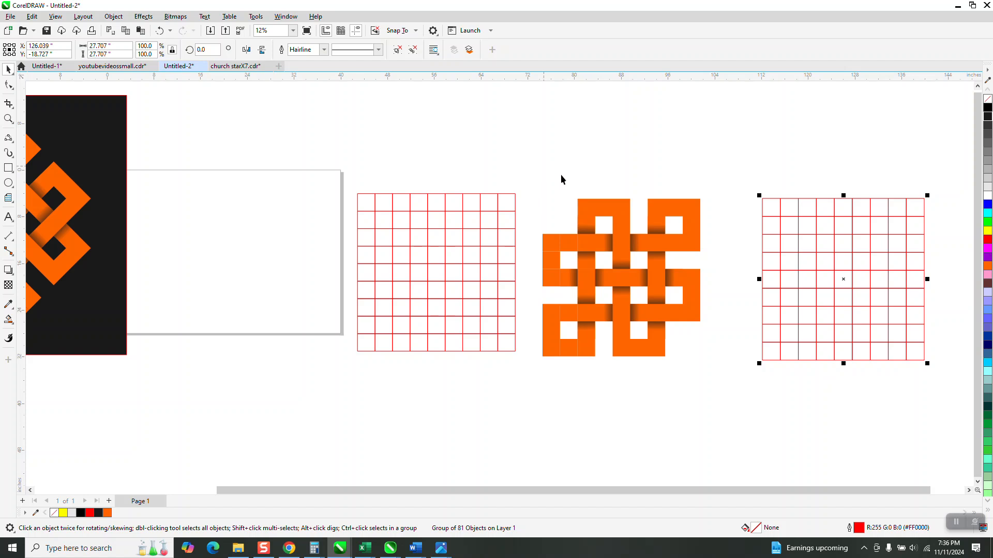
click(103, 45)
text(27)
key(Return)
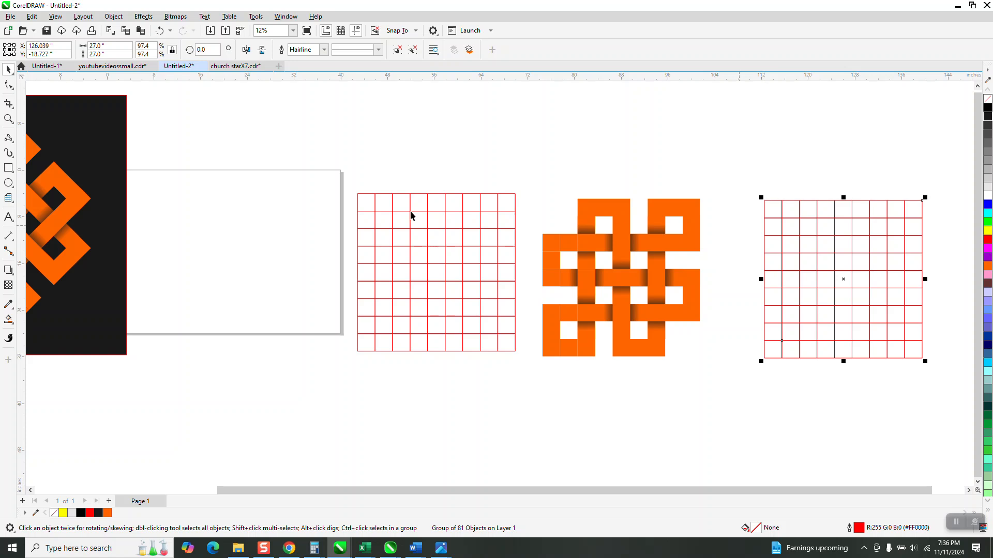
click(377, 126)
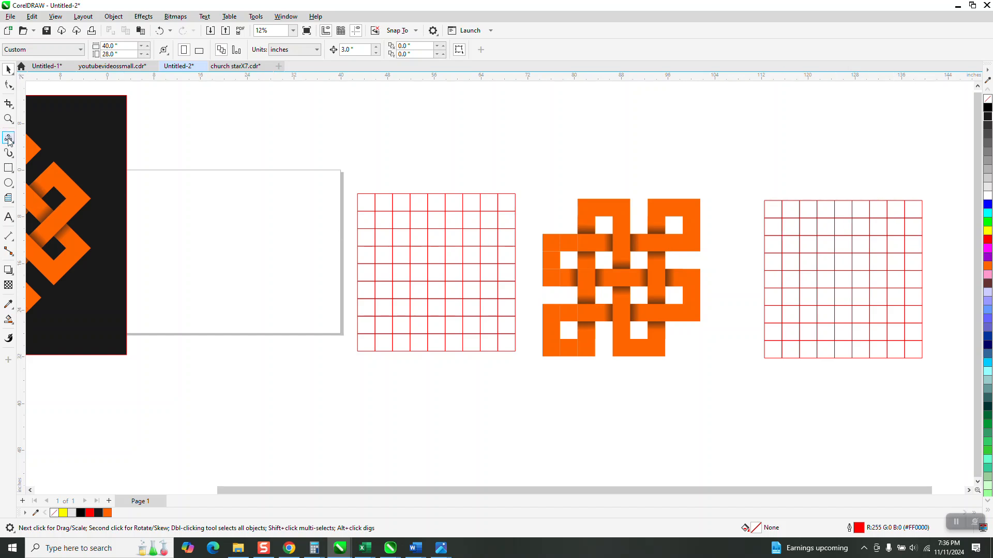
Smart-fill eight cells of the new grid's upper-right corner with orange, forming a square ring around one empty cell.
click(8, 319)
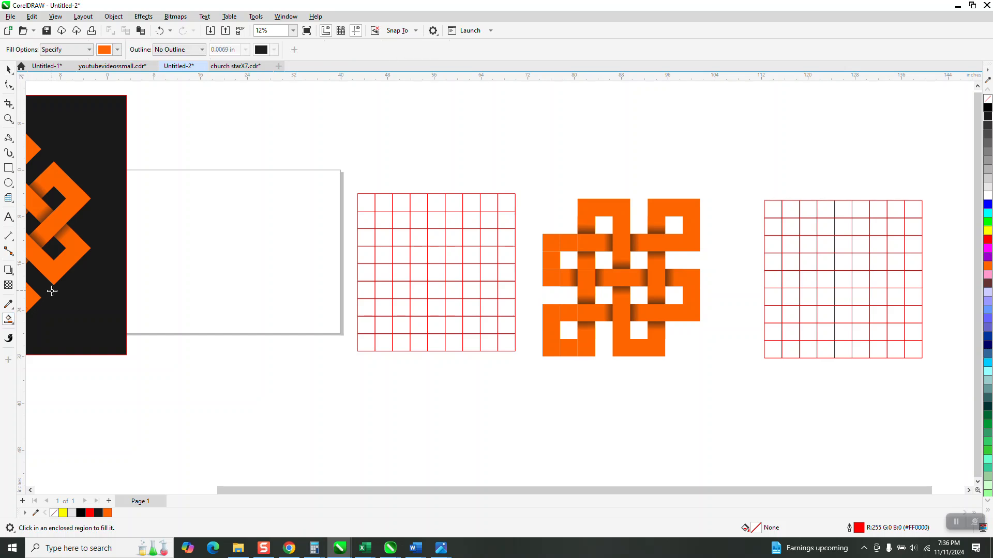
click(913, 209)
click(896, 209)
click(879, 211)
click(879, 228)
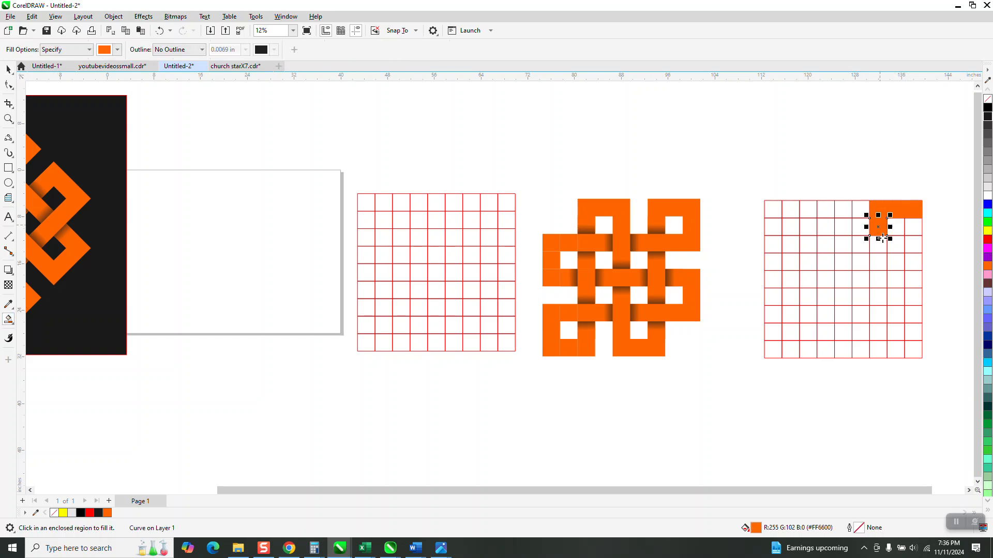
click(879, 245)
click(895, 244)
click(911, 245)
click(912, 228)
Duplicate the orange ring and move the copy 12 inches to the left along the grid's top rows.
click(7, 68)
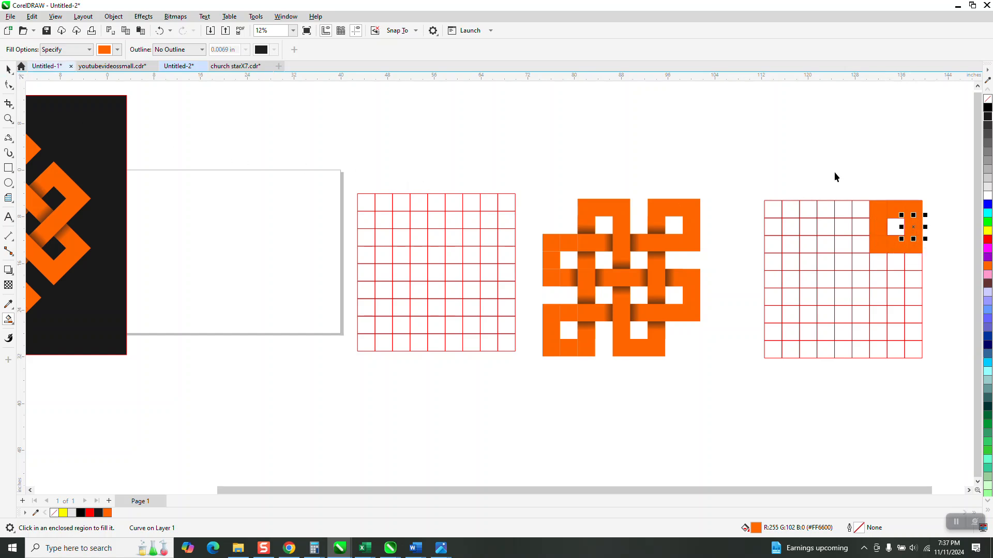
drag(845, 180, 945, 271)
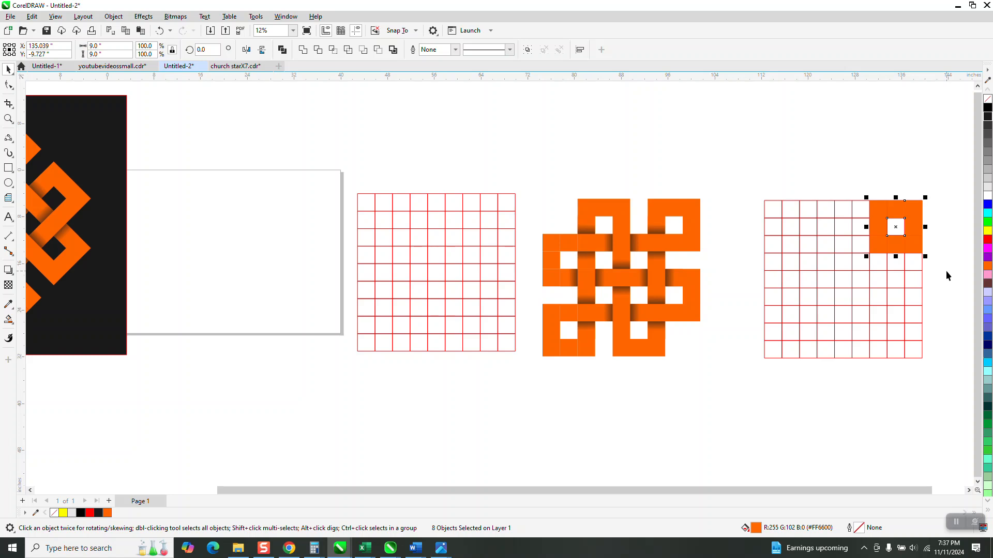
key(plus)
key(Left)
key(Left)
key(Left)
key(Left)
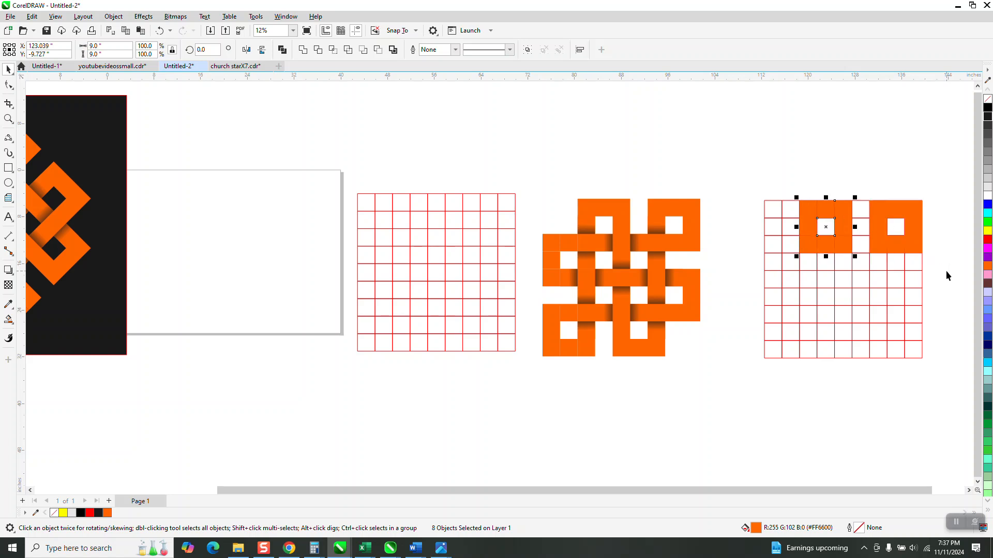
Duplicate both orange rings and move the copies 6 inches down and 6 inches left.
drag(794, 177, 946, 281)
key(plus)
key(Down)
key(Down)
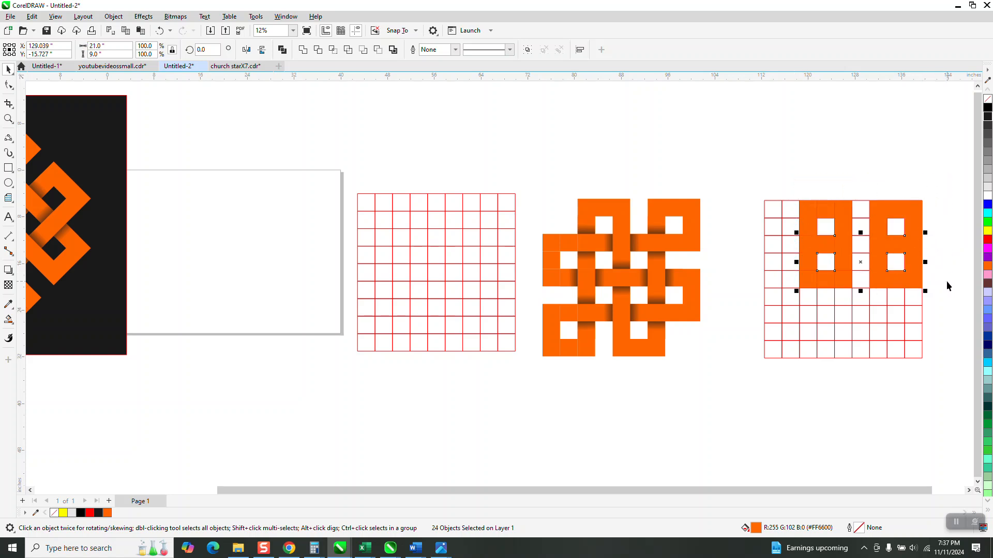
key(Left)
key(Left)
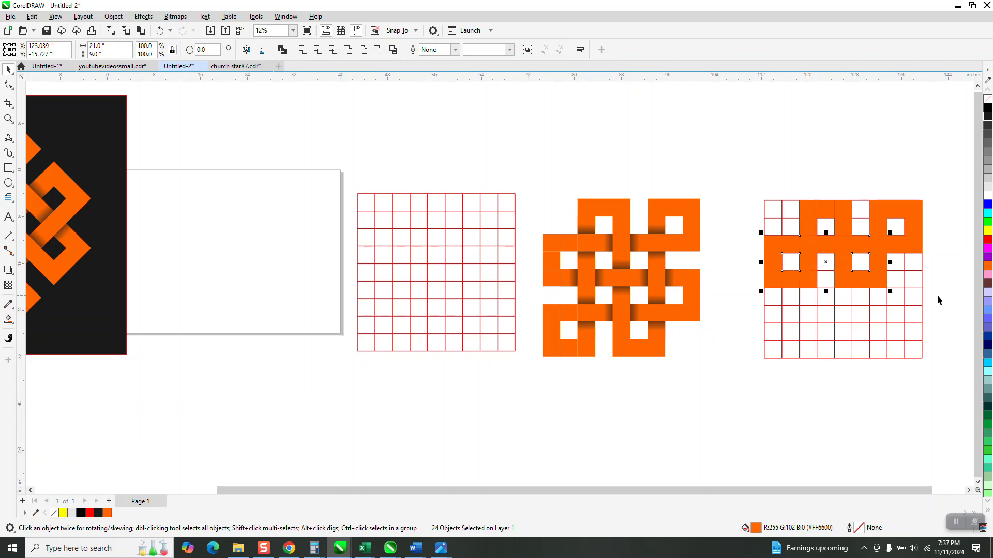
Duplicate the selected ring pair again, placing the copy 6 inches down and 6 inches right.
key(Down)
key(Down)
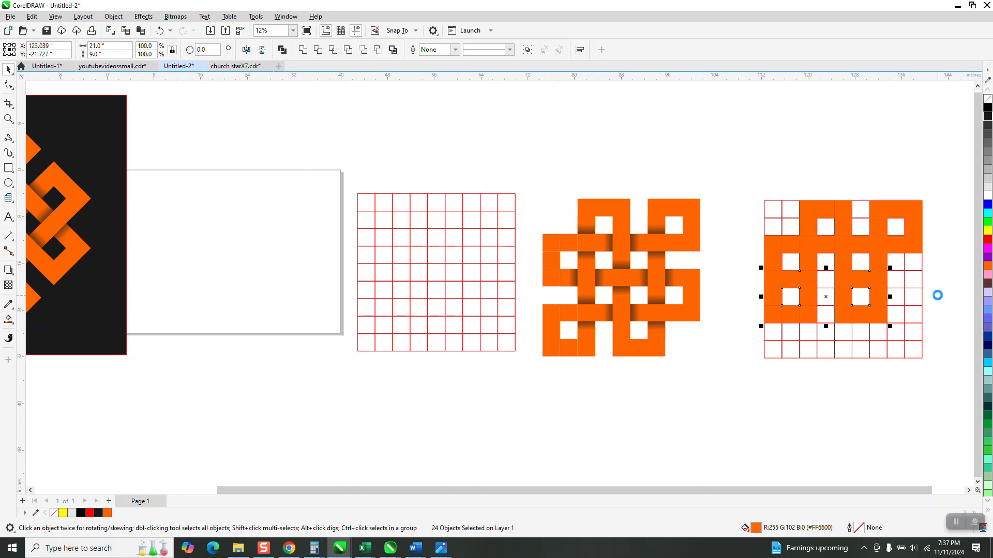
key(Right)
key(Right)
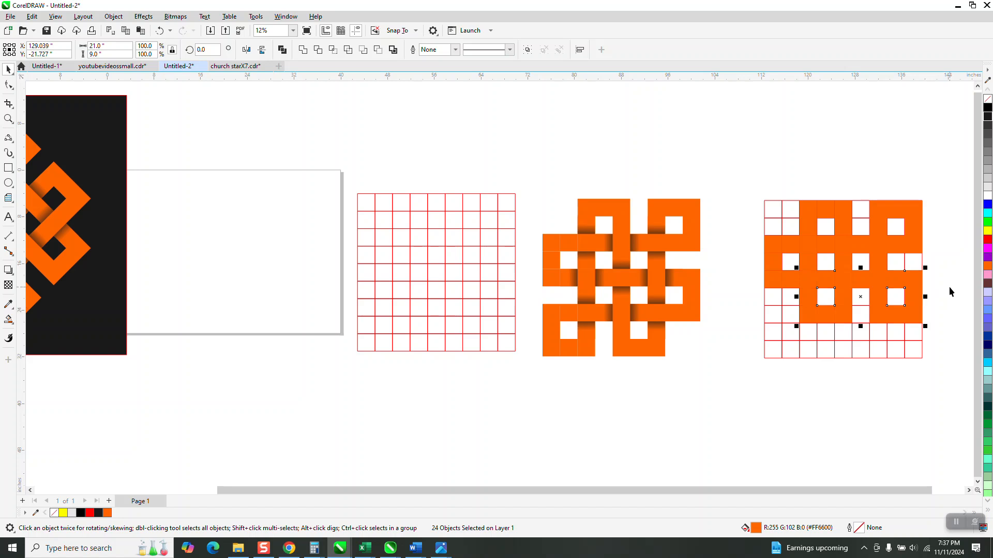
Place a fourth copy of the ring pair on the grid's bottom rows, 6 inches down and 6 inches left.
key(Right)
key(Down)
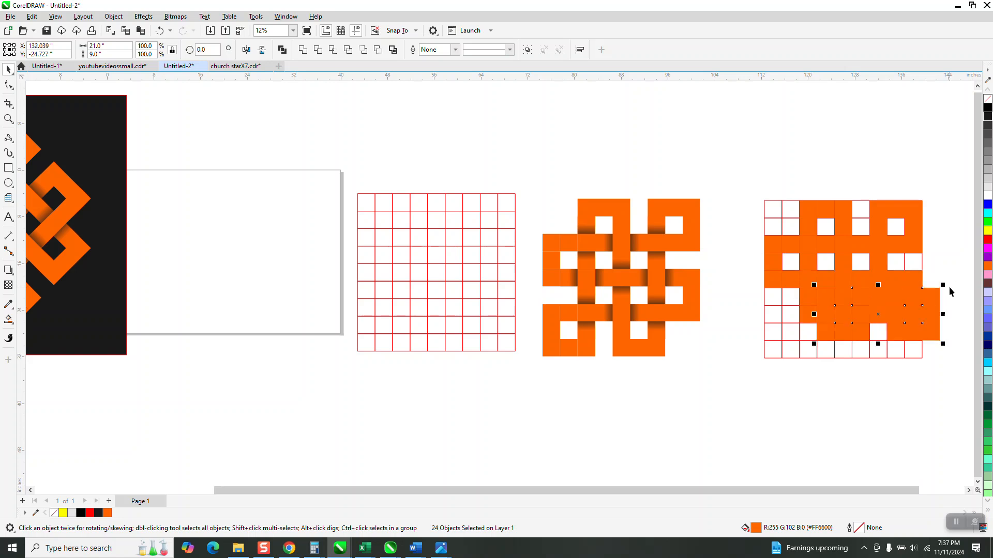
key(Left)
key(Down)
key(Left)
key(Left)
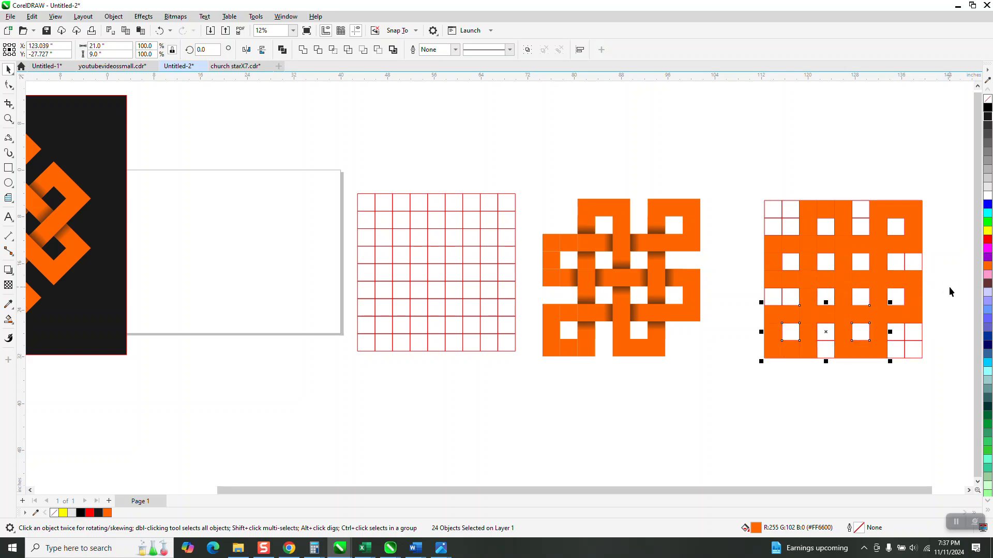
Move the red grid 27 inches down so it sits directly below the orange pattern.
click(776, 201)
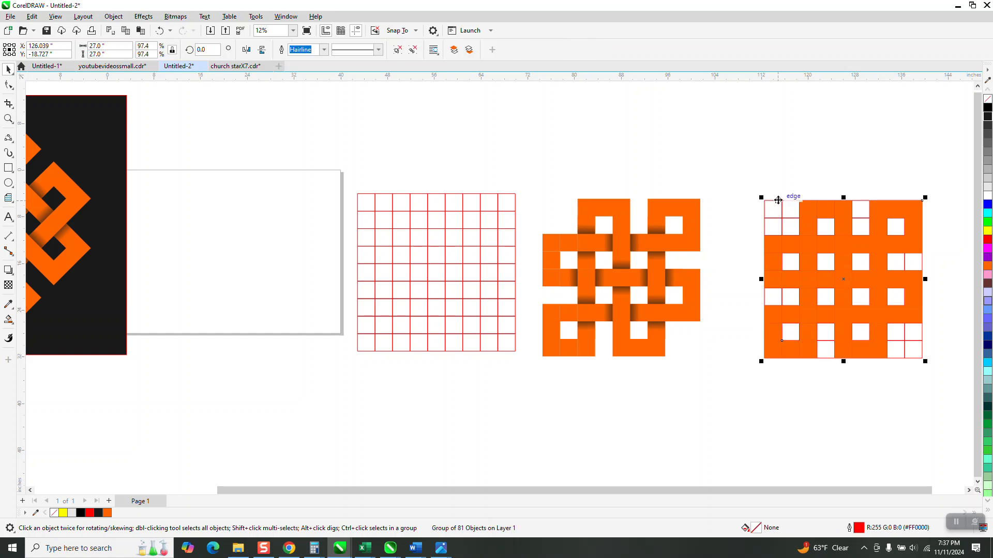
key(Down)
key(Down)
key(Down)
key(Down)
key(Down)
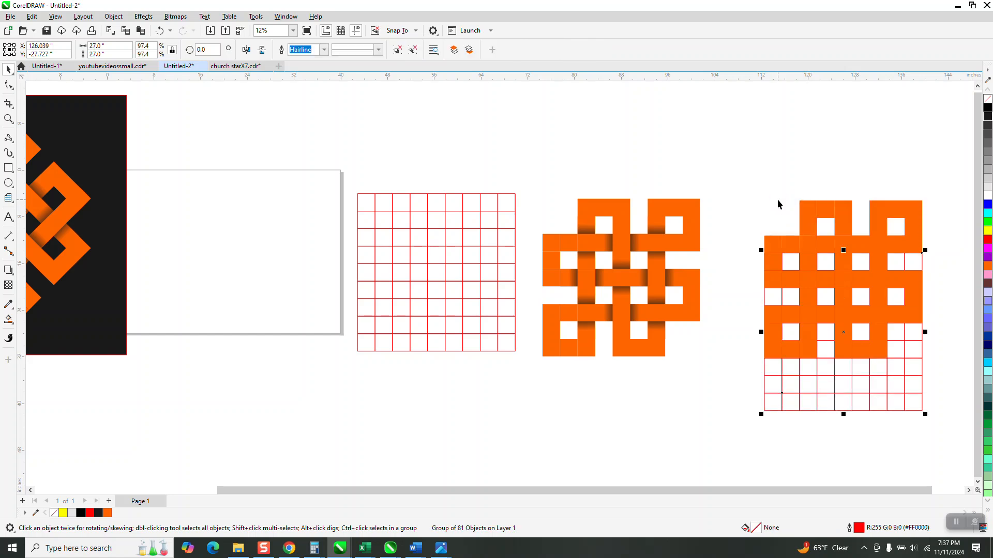
key(Down)
key(Down)
key(Down)
key(Down)
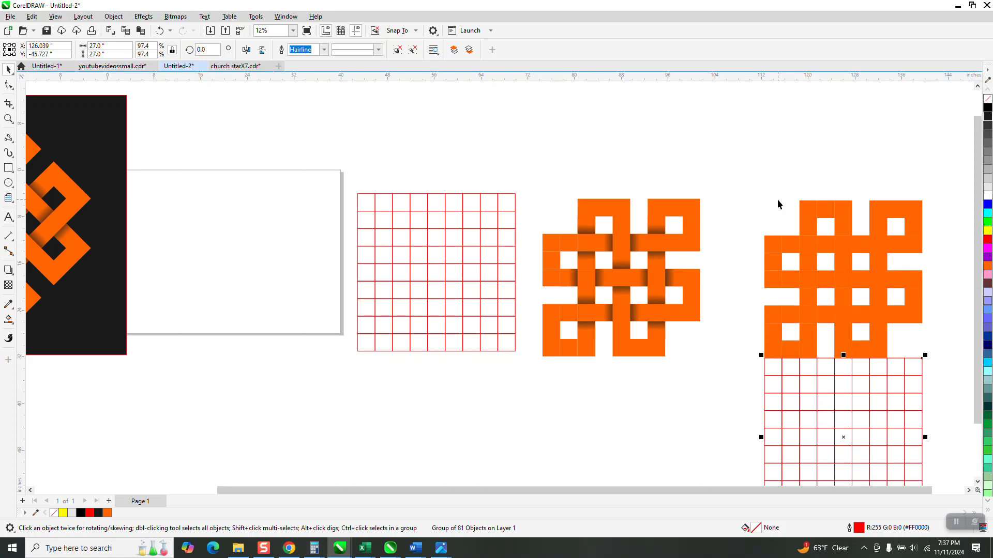
Smart-fill the first and third cells of the moved grid's top row with orange.
click(9, 319)
click(774, 367)
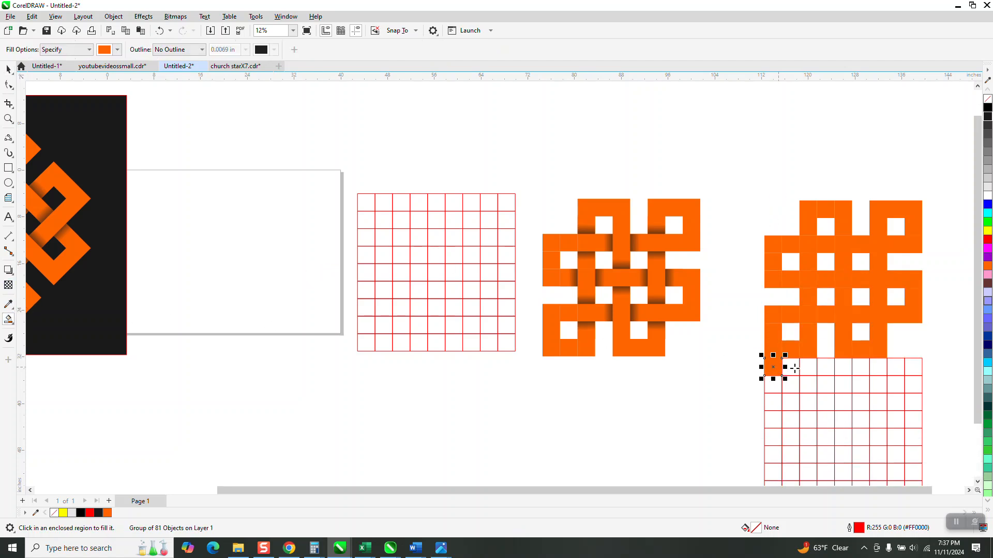
click(809, 368)
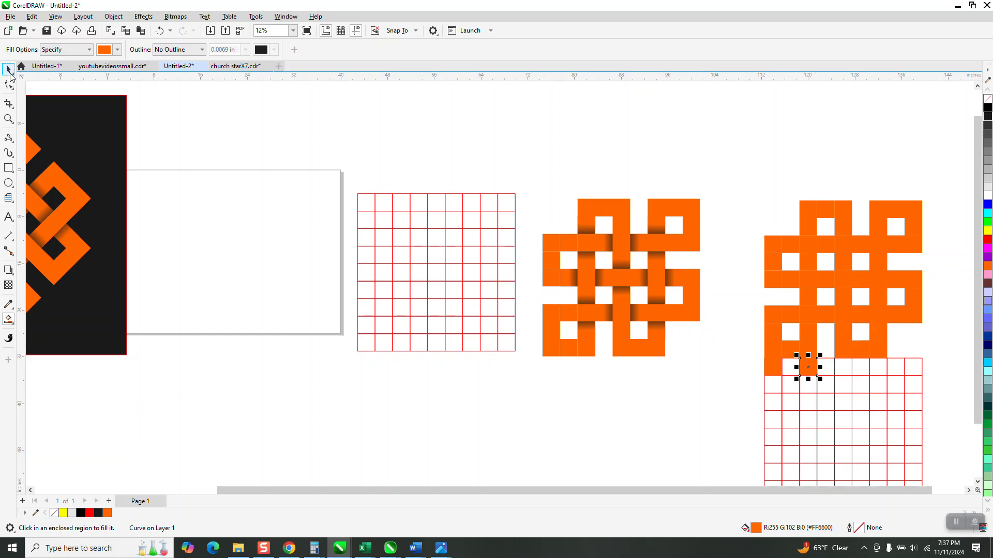
Move the two new orange squares together 33 inches up, into the empty space above the pattern.
click(8, 68)
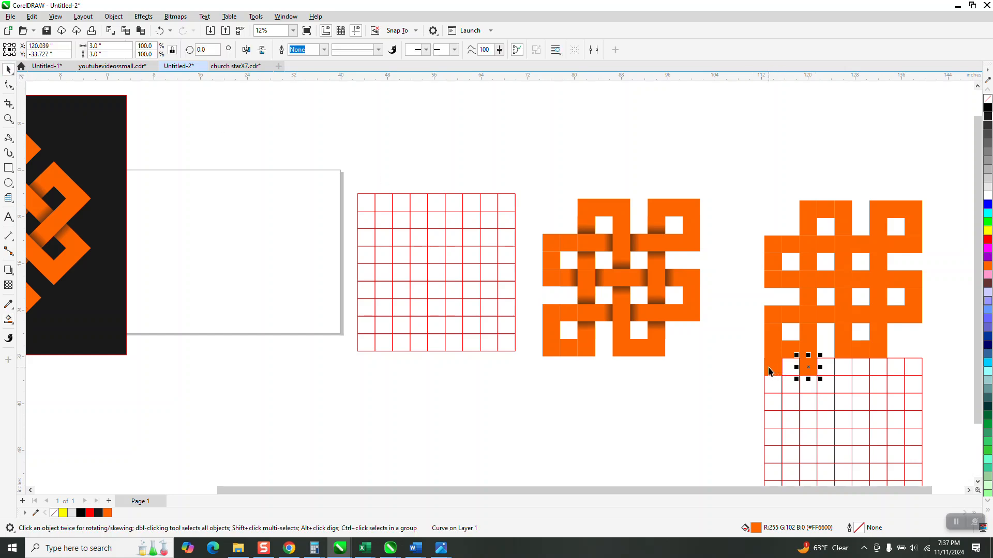
drag(751, 362, 831, 389)
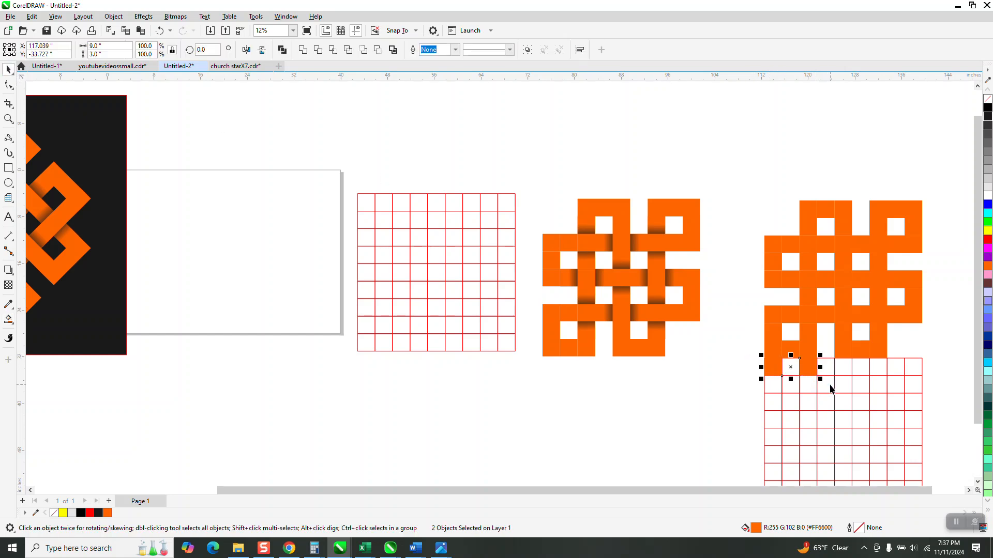
key(Up)
key(Up)
key(Up)
key(Up)
key(Up)
key(Up)
key(Up)
key(Up)
key(Up)
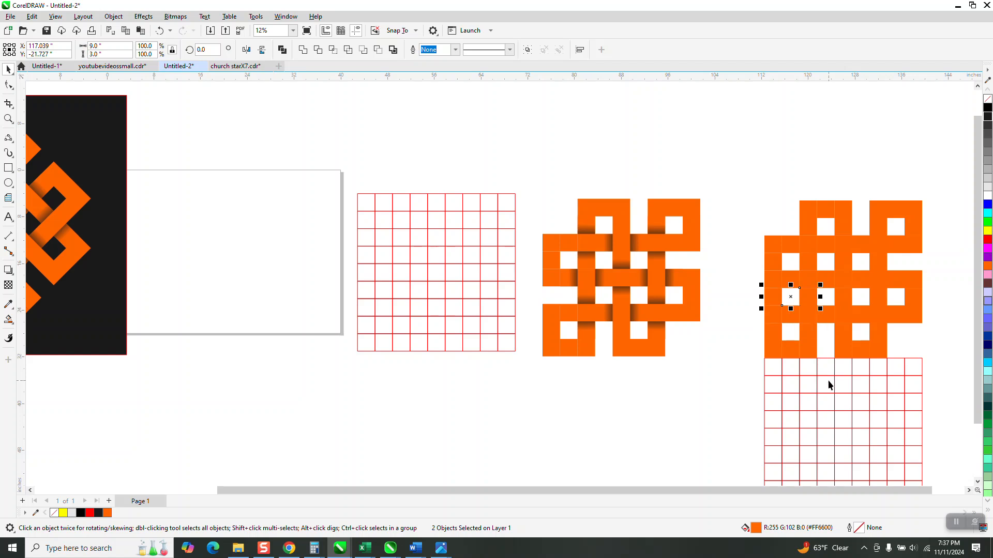
key(Up)
key(Up)
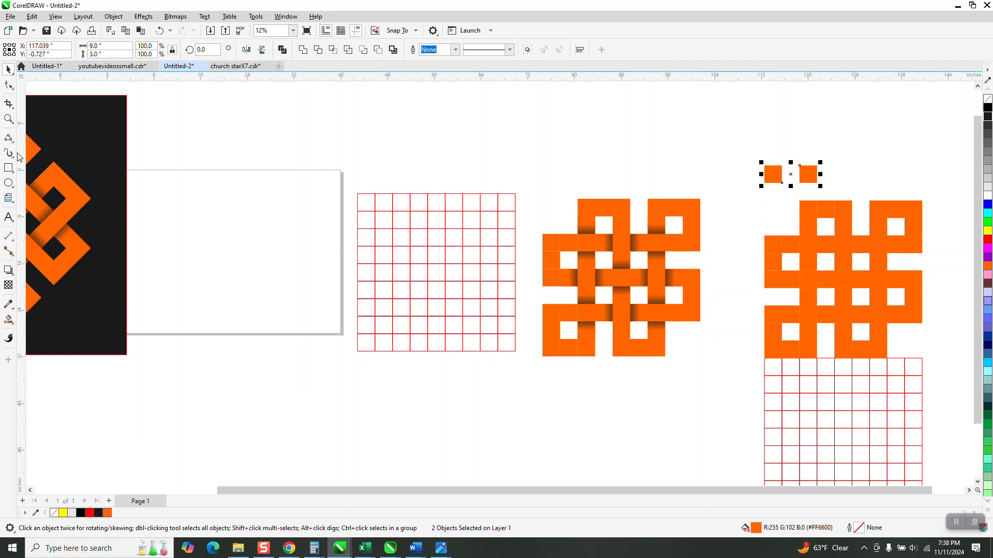
Apply a horizontal fountain fill to the right-hand loose square, running from orange to near-black on its left side.
click(9, 120)
drag(729, 156, 886, 212)
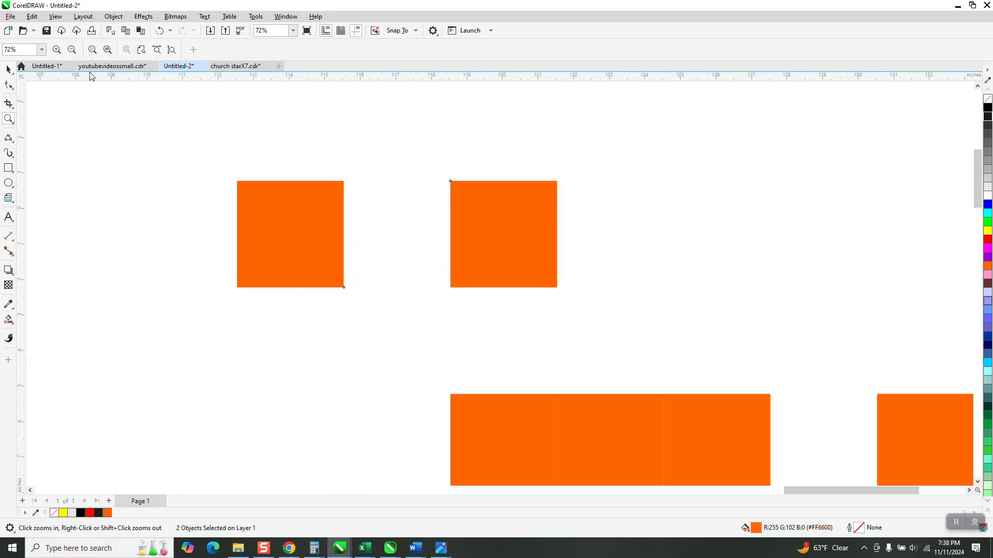
click(9, 68)
click(421, 159)
click(476, 221)
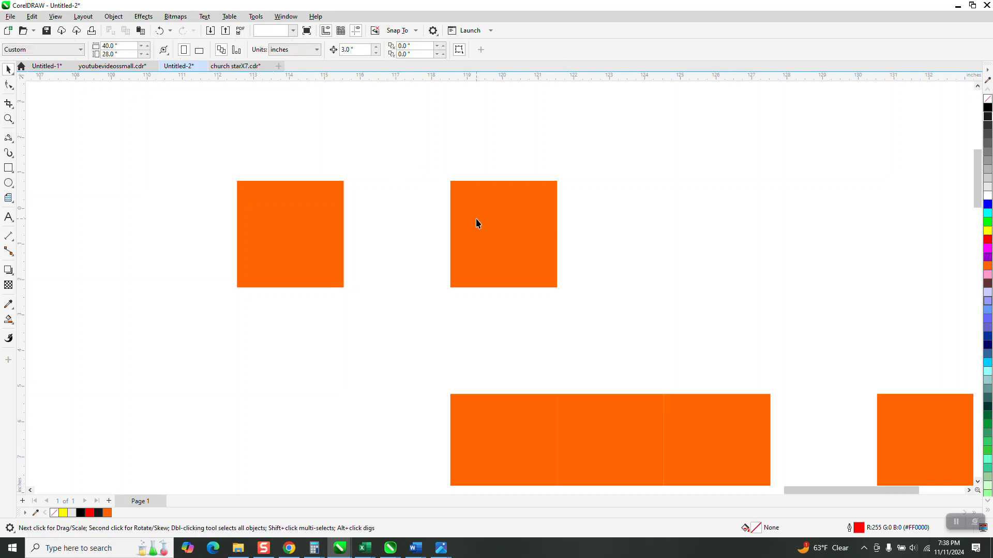
click(9, 320)
click(33, 325)
drag(542, 235, 427, 234)
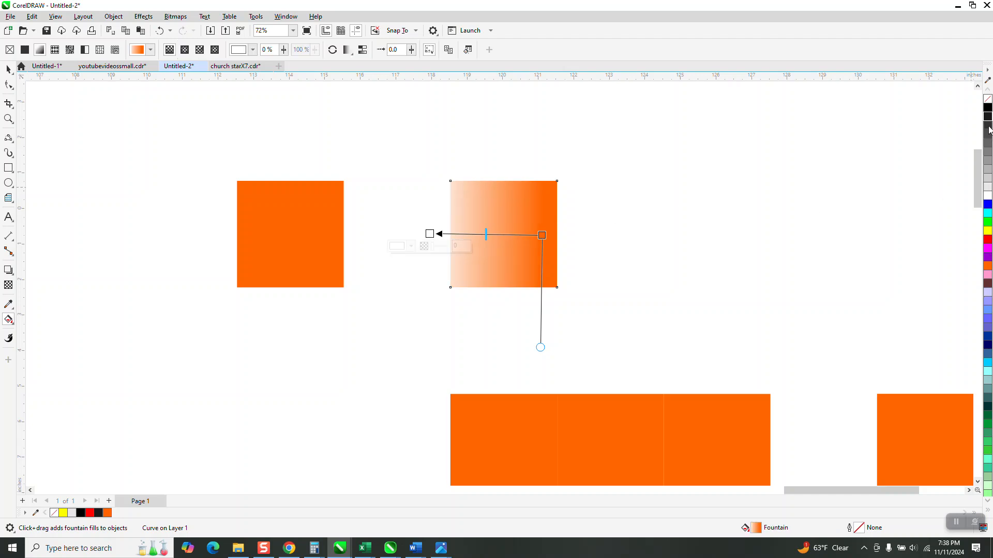
drag(988, 120, 391, 235)
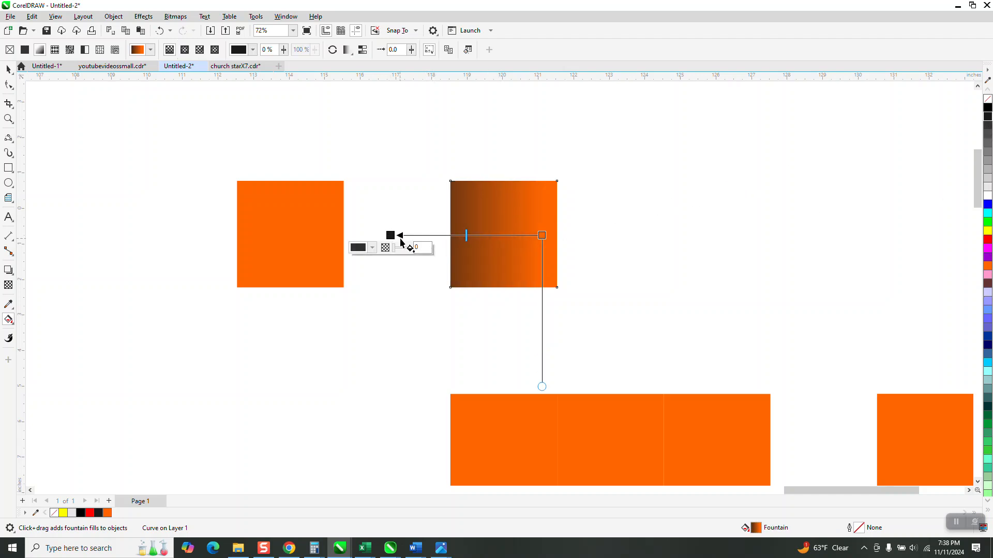
Give the left-hand loose square a mirrored fountain fill from orange to near-black on its right side, adjusting both end nodes.
click(331, 229)
drag(304, 230, 399, 230)
drag(988, 119, 399, 231)
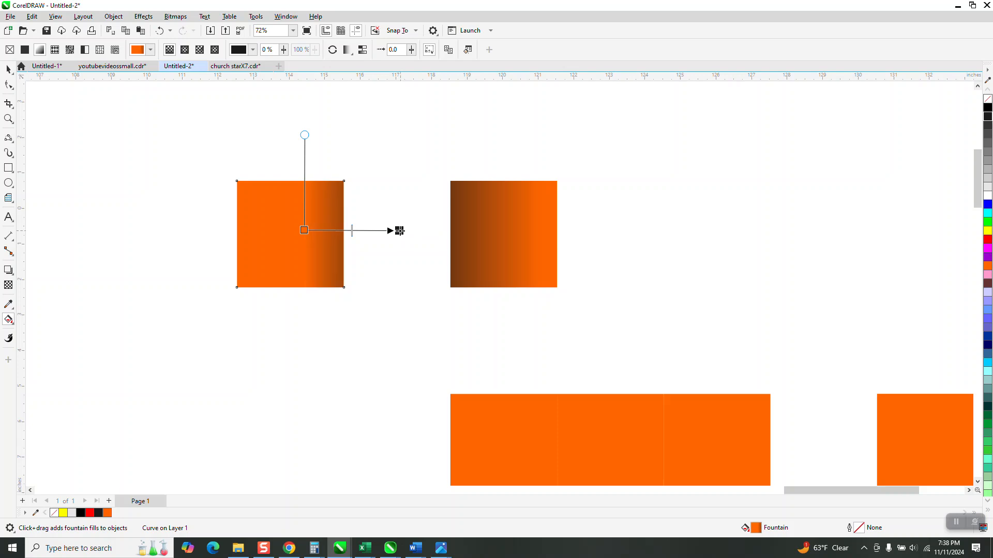
drag(400, 231, 388, 230)
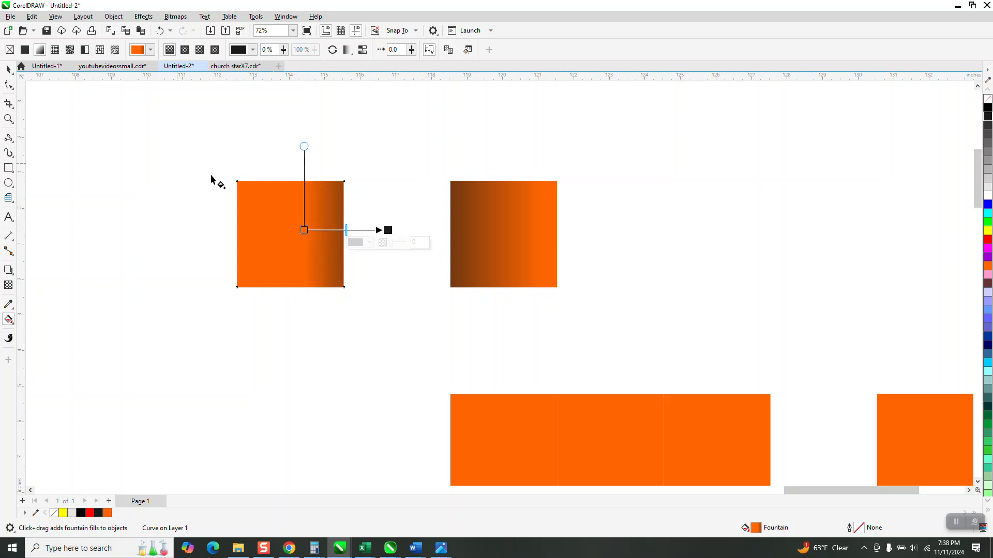
drag(304, 231, 290, 234)
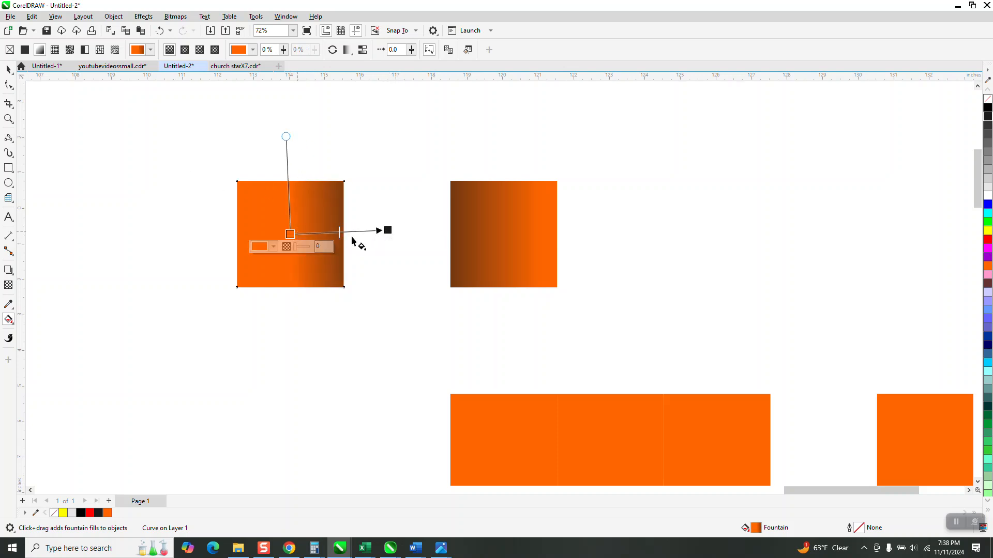
Group the two gradient squares.
click(8, 69)
mouse_move(216, 153)
mouse_down()
mouse_move(678, 343)
mouse_move(690, 337)
mouse_up()
key(ctrl+g)
Move the gradient pair 9 inches right and 12 inches down, so it flanks the middle vertical strip on the upper horizontal band.
scroll(582, 279, down, 5)
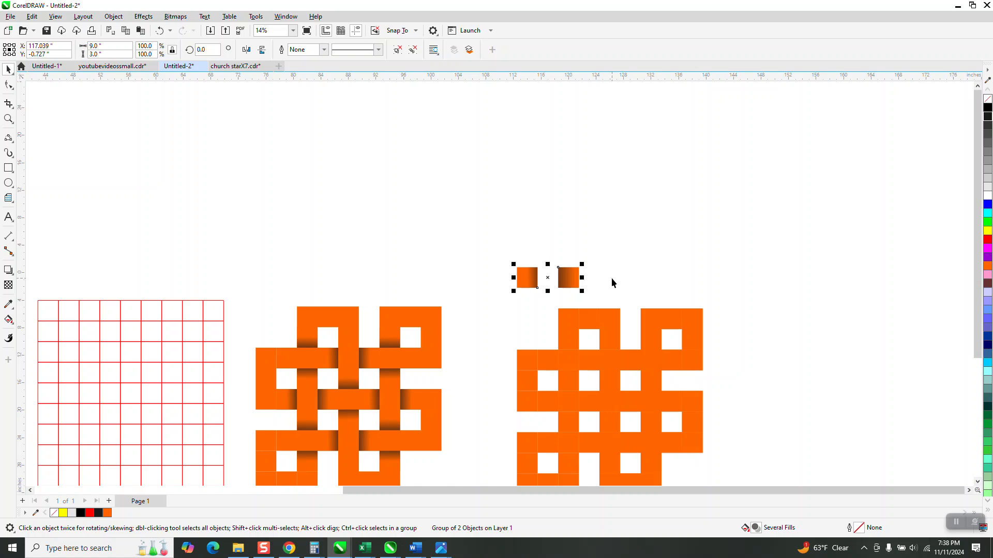
key(Right)
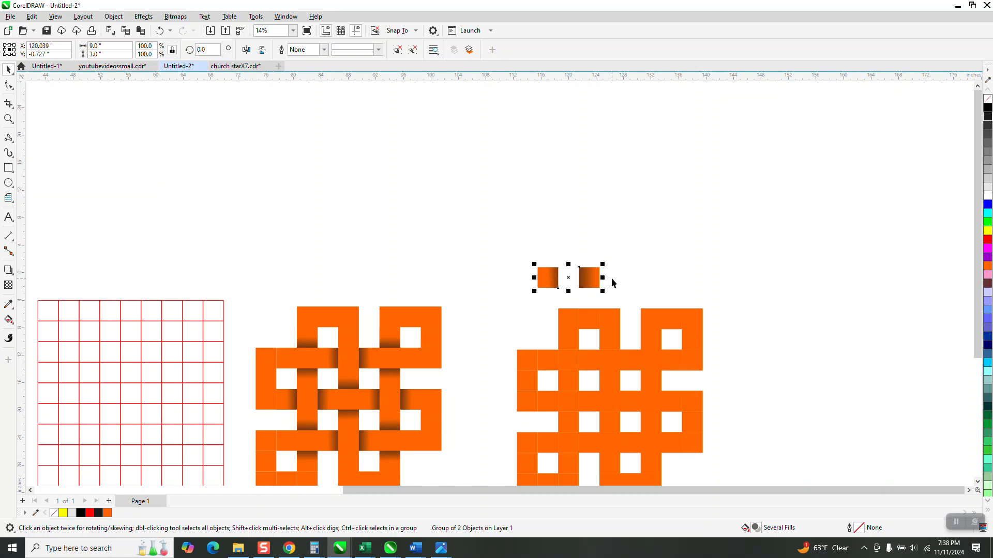
key(Right)
key(Right)
key(Down)
key(Down)
key(Down)
key(Down)
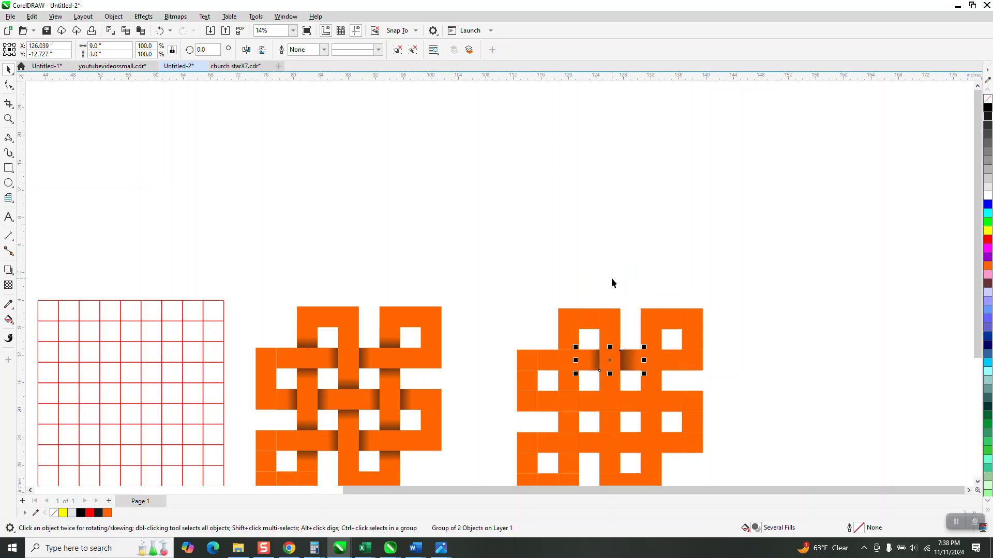
Place a copy of the gradient pair 6 inches down and 6 inches left, flanking the left vertical strip on the middle band.
key(Down)
key(Down)
key(Left)
key(Left)
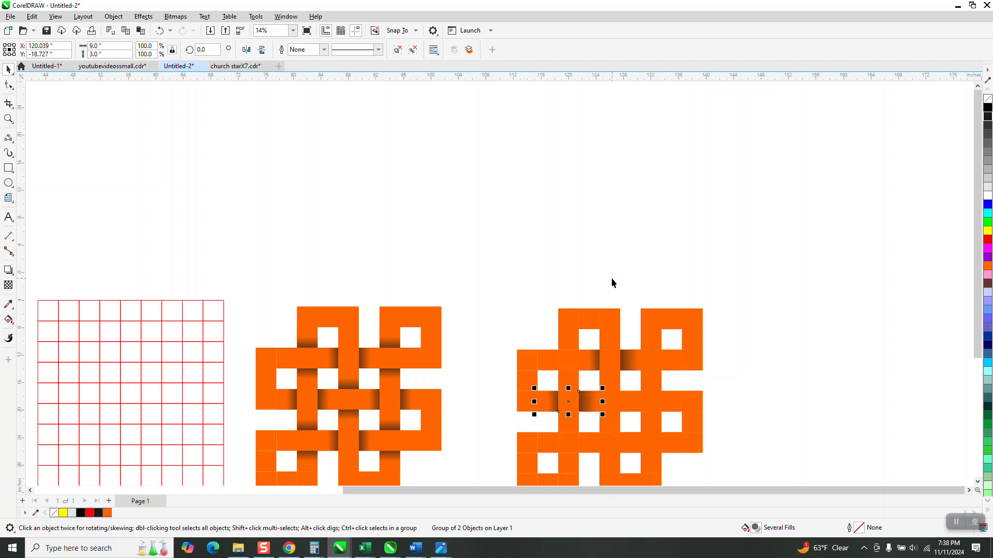
Place another copy of the gradient pair 12 inches right, flanking the right vertical strip on the middle band.
key(Right)
key(Right)
key(Right)
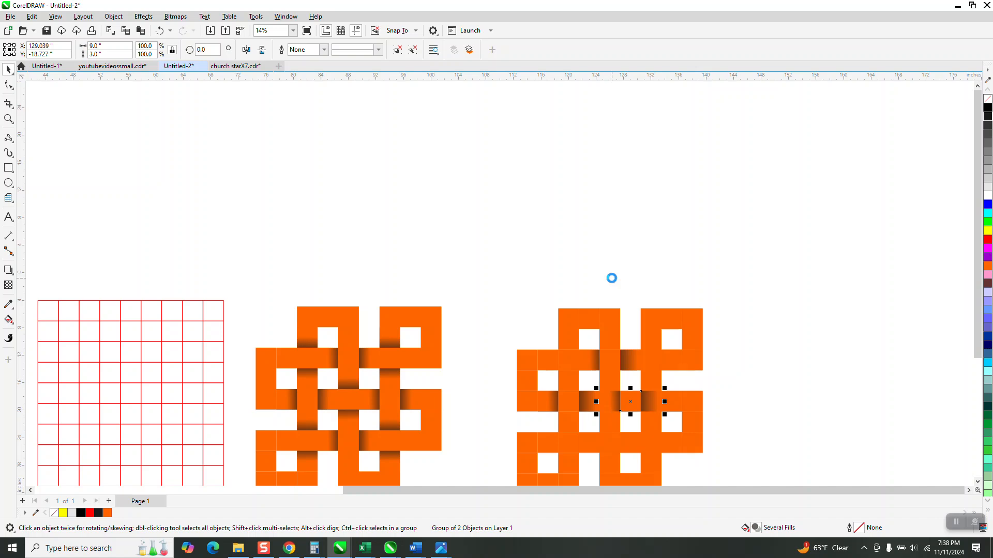
key(Right)
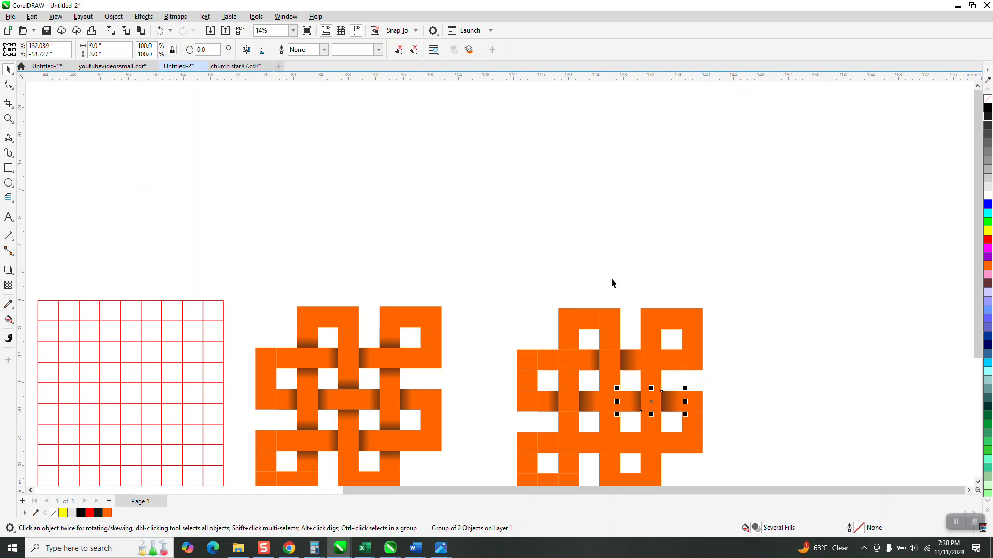
Place a copy of the gradient pair on the lower horizontal band, 6 inches down and 9 inches left of the last one.
key(Down)
key(Down)
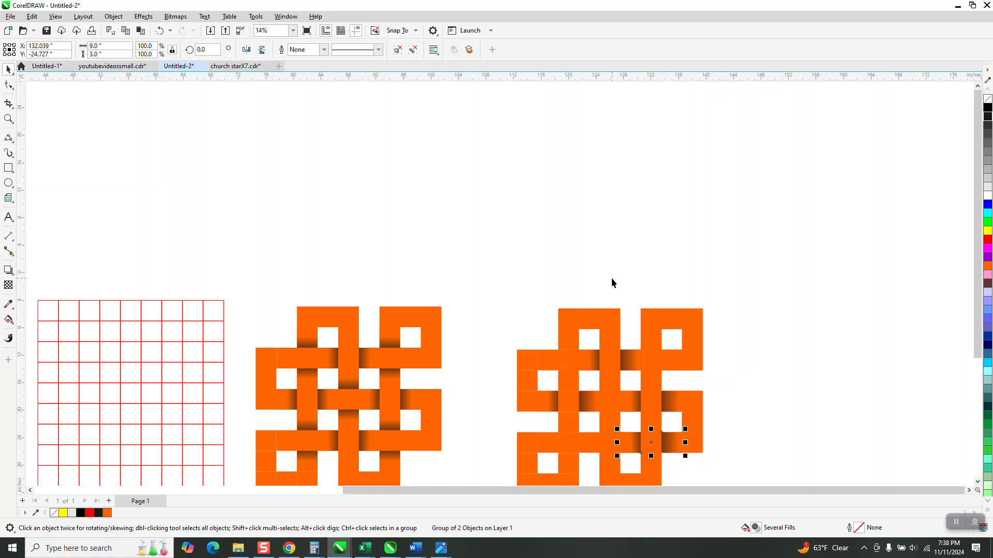
key(Left)
key(Left)
key(Left)
key(Left)
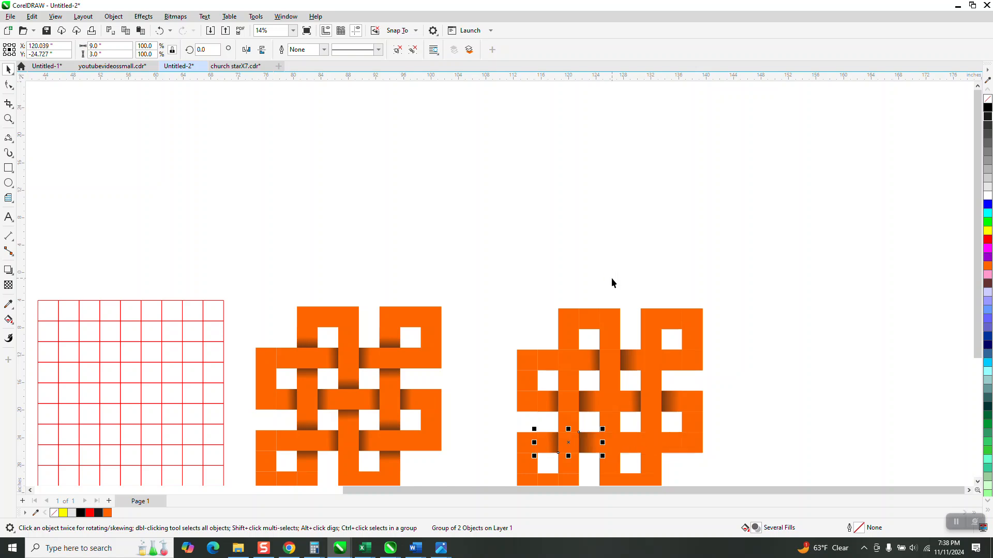
key(Right)
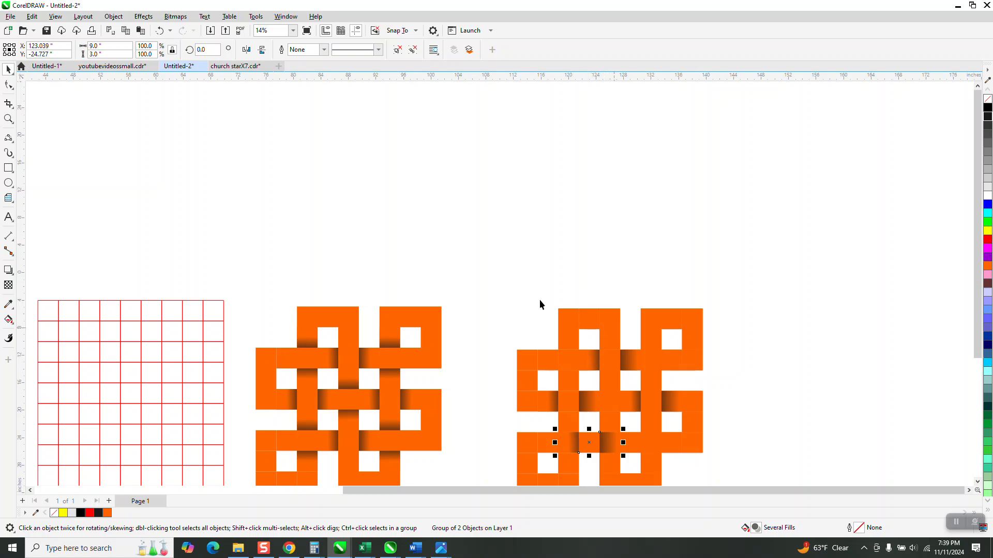
Rotate a copy of the gradient pair 90 degrees and move it 12 inches up and 3 inches left onto the left vertical strip.
drag(214, 50, 165, 51)
text(90)
key(Return)
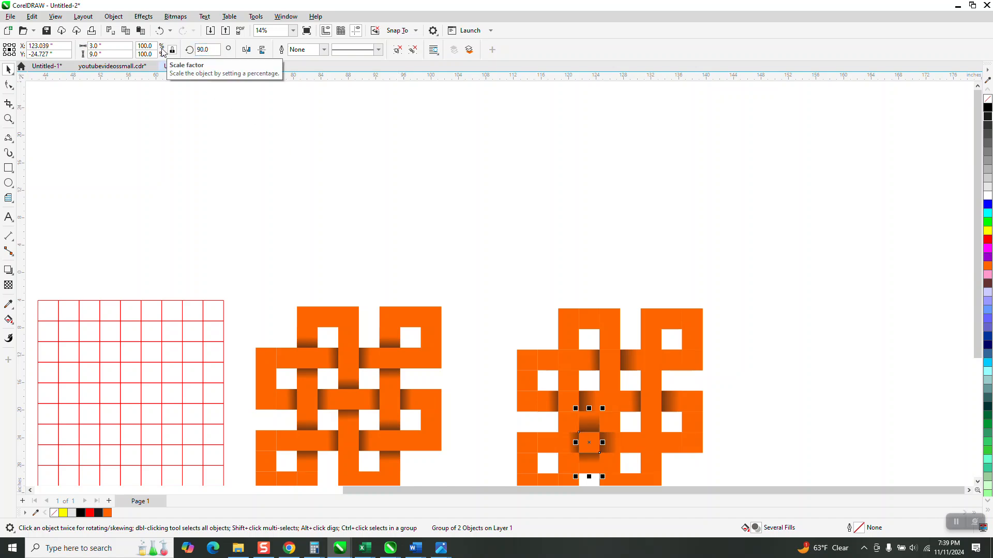
key(Up)
key(Up)
key(Up)
key(Up)
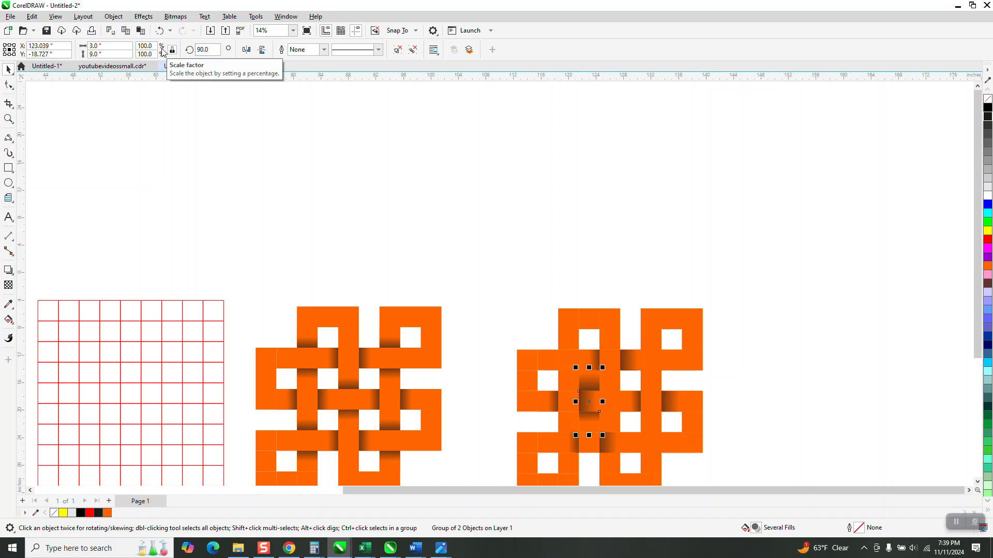
key(Left)
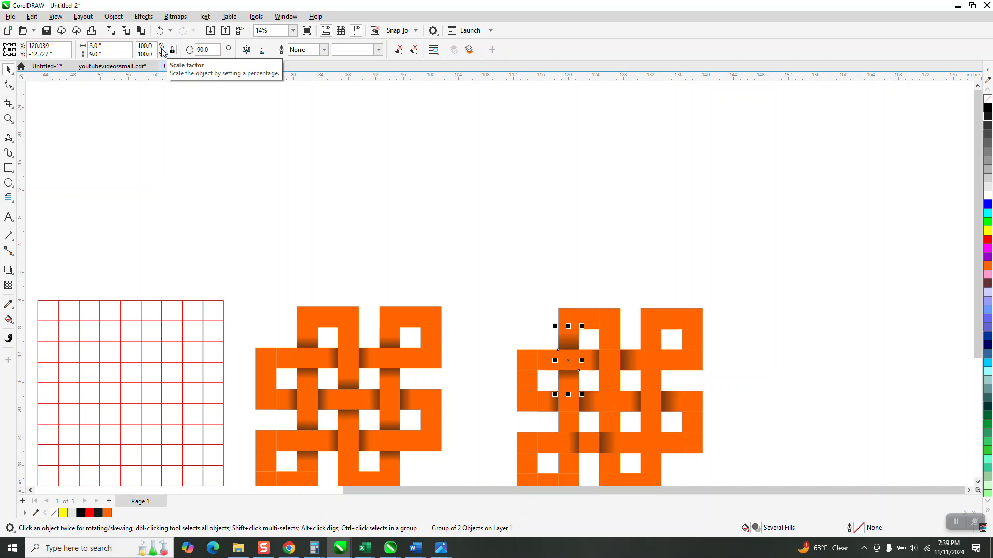
Place a copy of the vertical gradient pair 12 inches right, above and below the upper band on the right vertical strip.
key(Right)
key(Right)
key(Right)
key(Right)
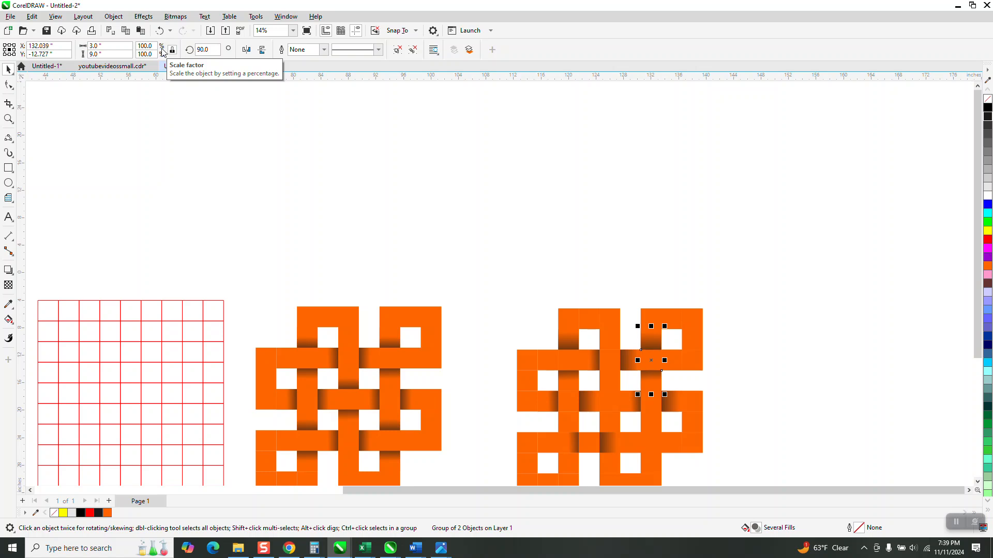
Place a copy of the vertical gradient pair 6 inches left and 6 inches down, around the central crossing.
key(Right)
key(Right)
key(Down)
key(Down)
key(Left)
key(Left)
key(Left)
key(Left)
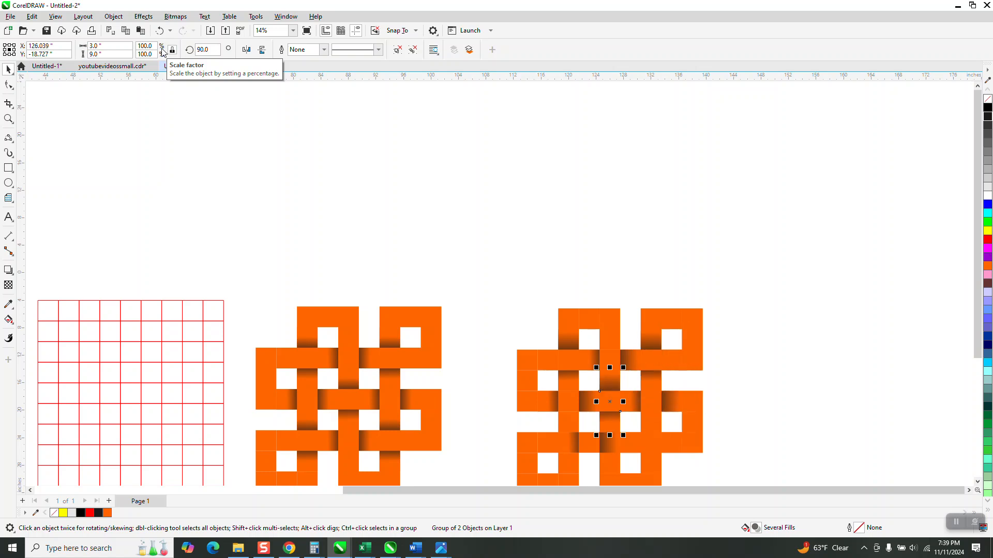
Place a copy of the vertical gradient pair 6 inches down and 6 inches left, around the left strip's lower-band crossing.
key(Down)
key(Down)
key(Left)
key(Left)
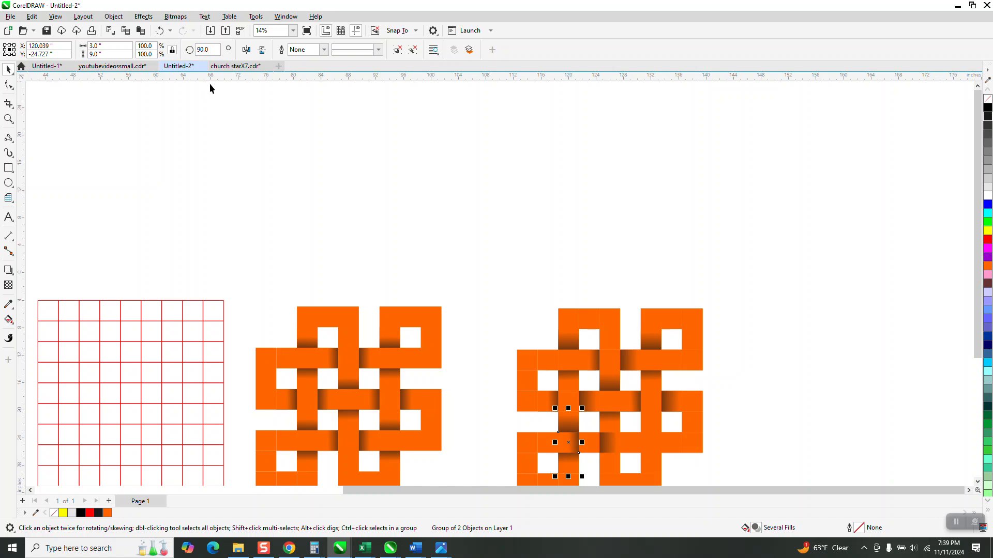
click(762, 190)
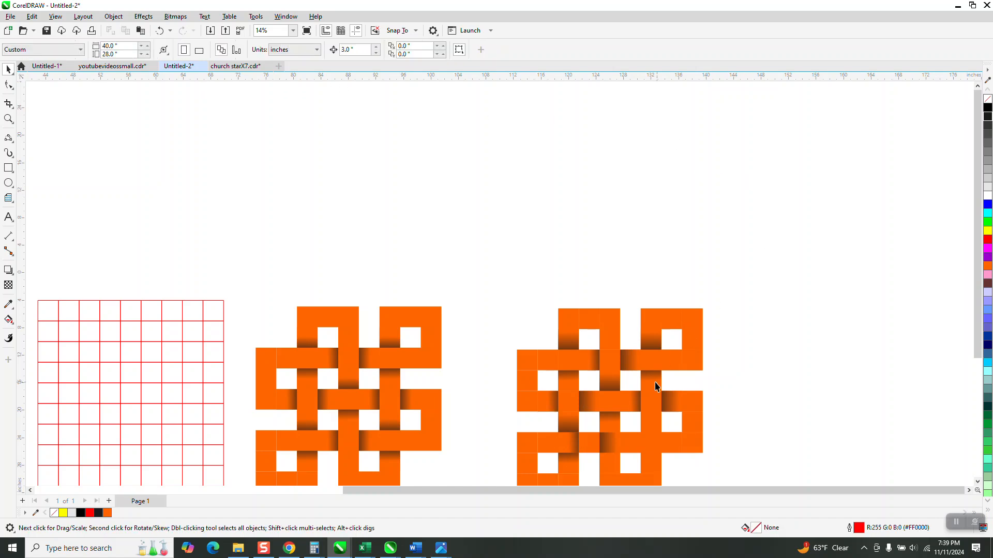
click(600, 452)
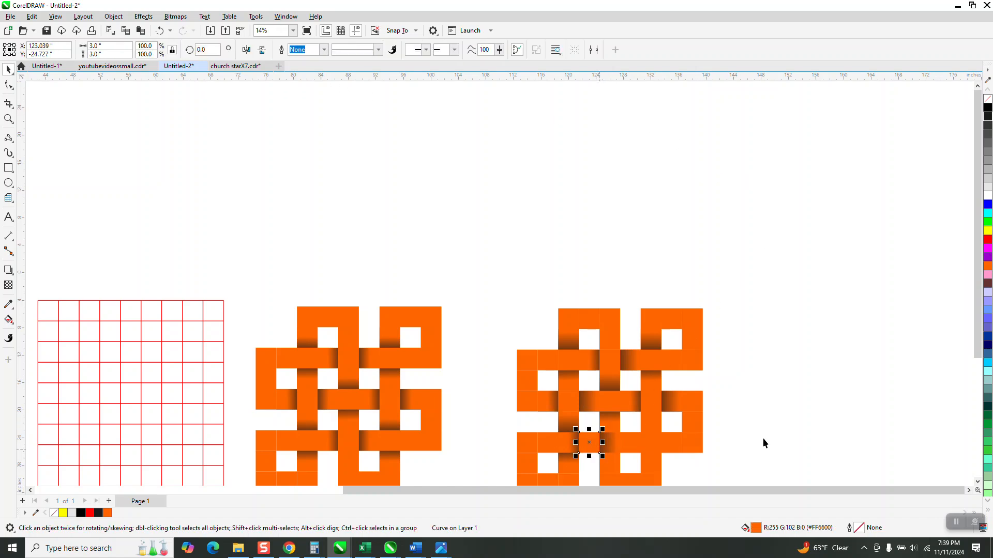
key(Right)
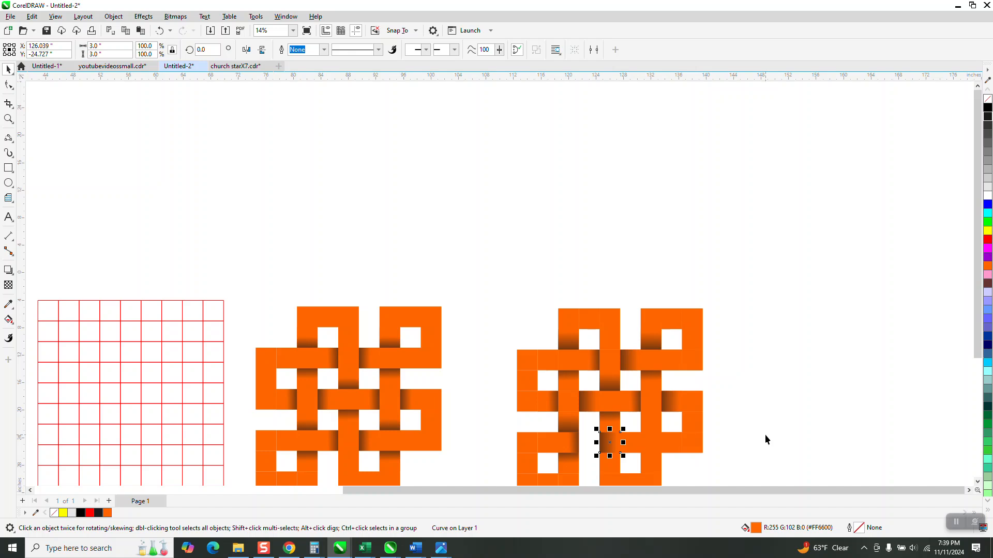
key(Left)
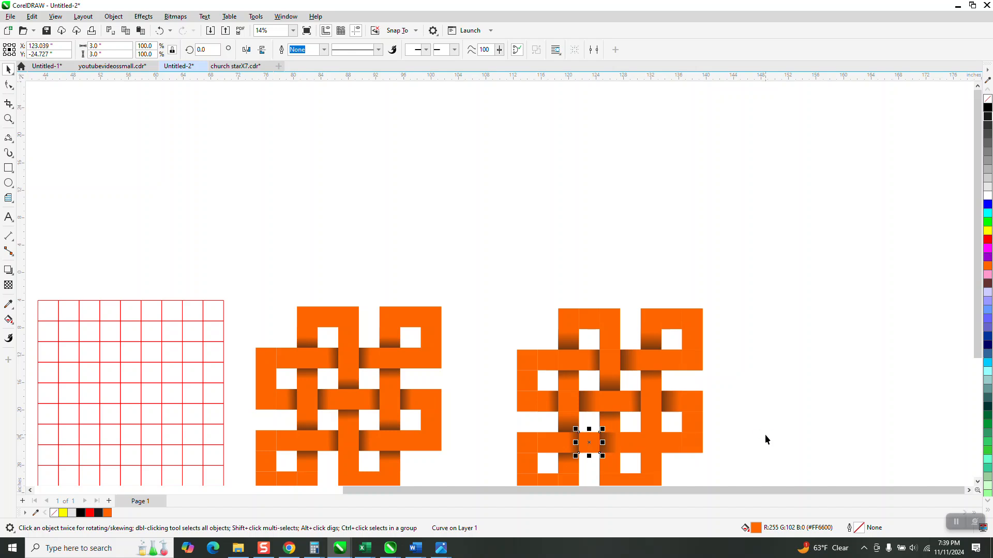
key(Escape)
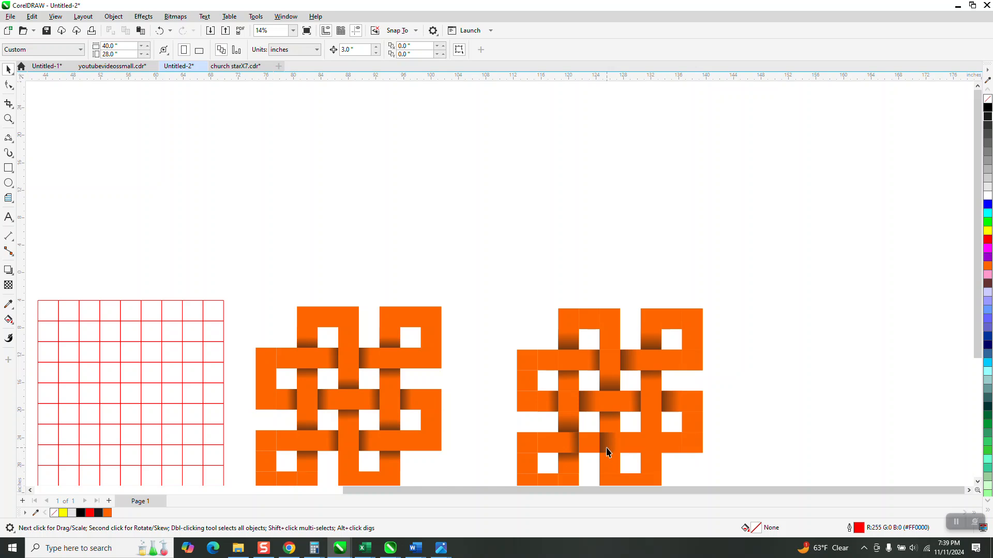
Move the lower-band horizontal gradient pair 3 inches right, and copy the lower-left vertical pair 12 inches right onto the right strip.
click(607, 452)
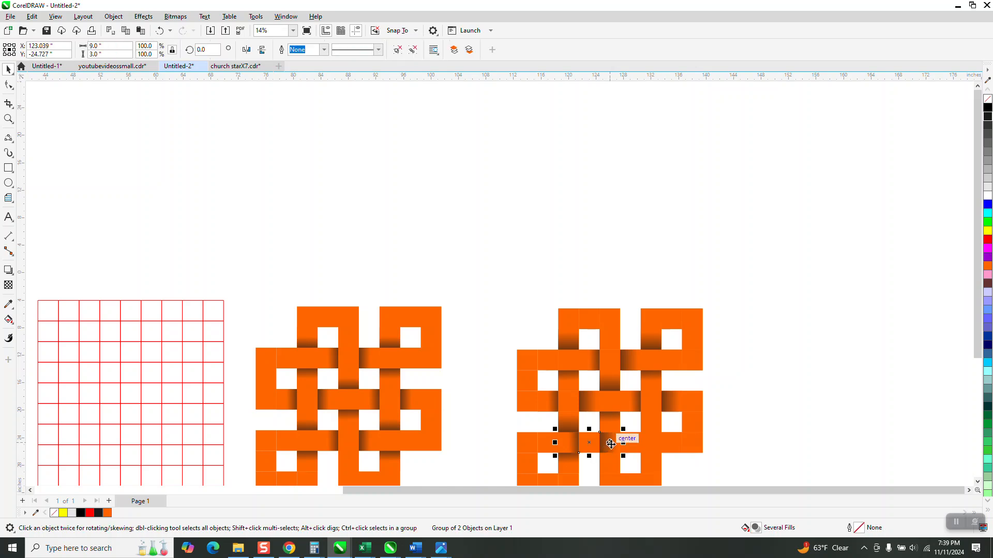
key(Right)
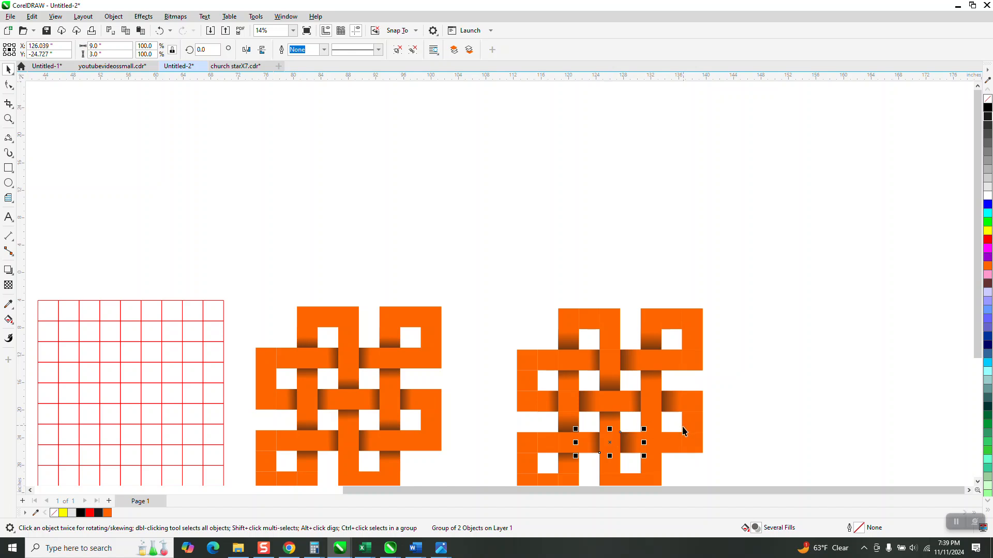
click(564, 460)
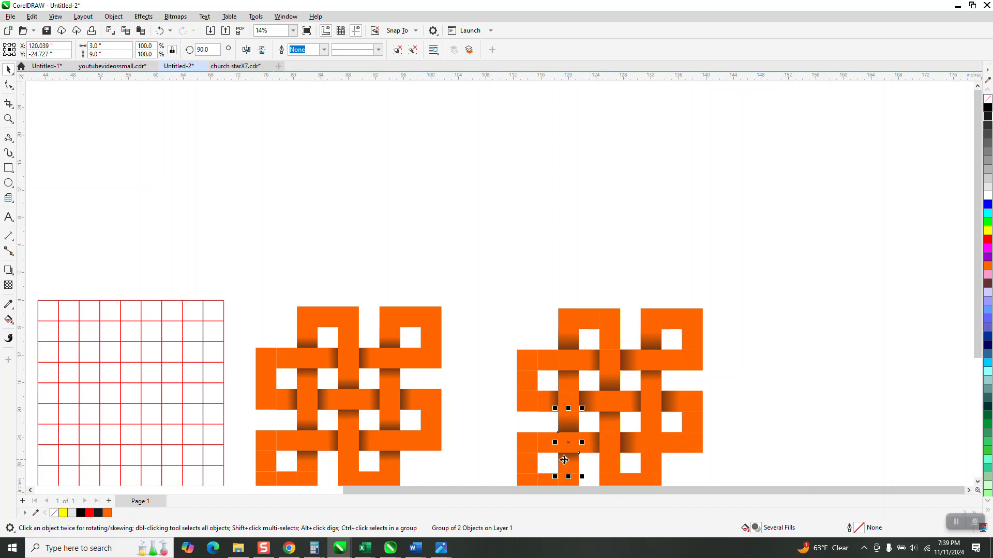
key(Right)
key(Right)
key(Right)
key(Right)
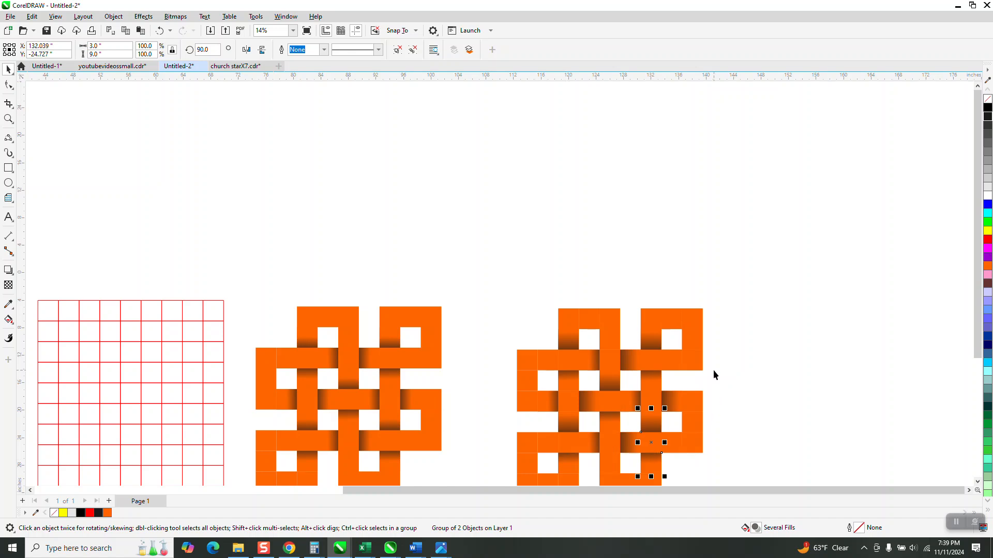
Move the red grid beneath the right-hand knot out to its upper right, and group all pieces of that knot.
scroll(498, 263, down, 1)
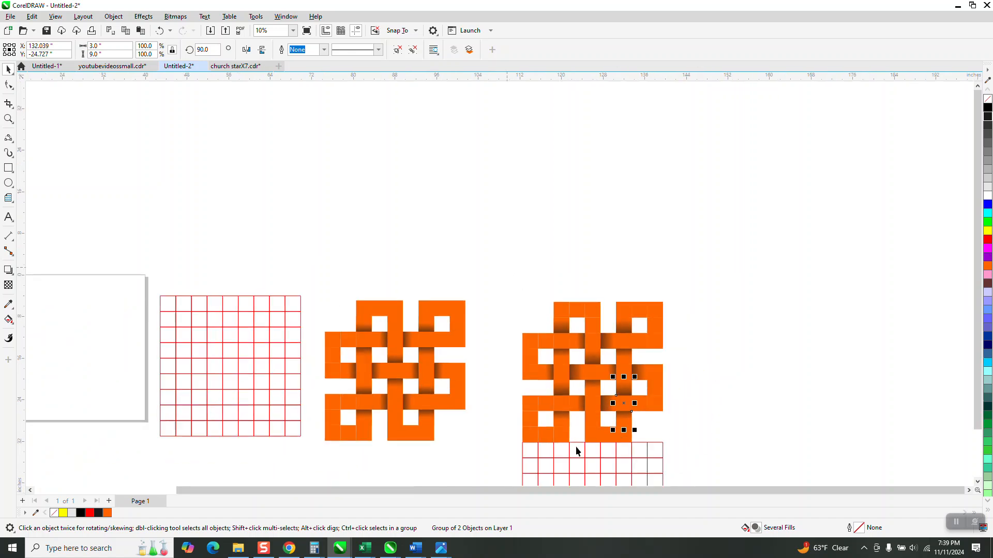
drag(584, 459, 801, 235)
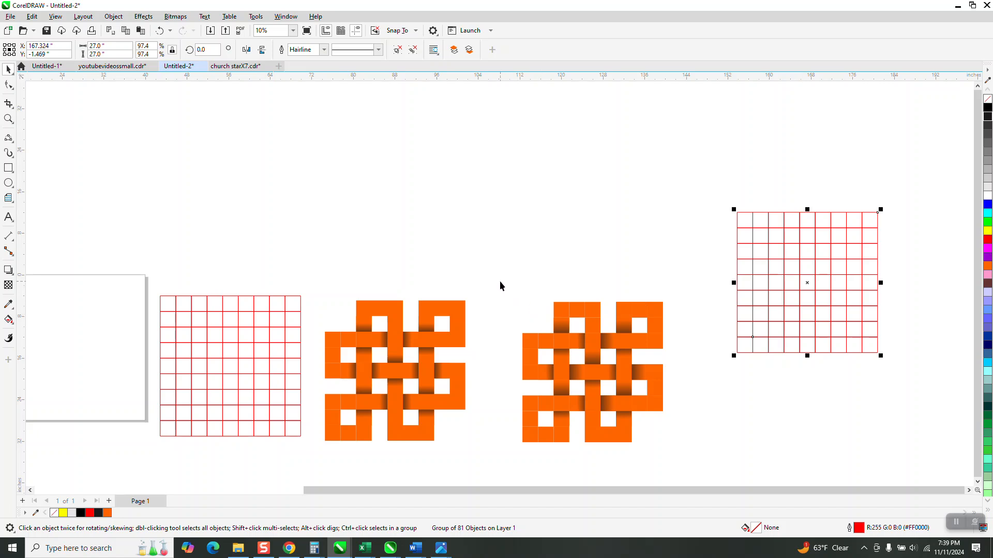
drag(499, 280, 694, 468)
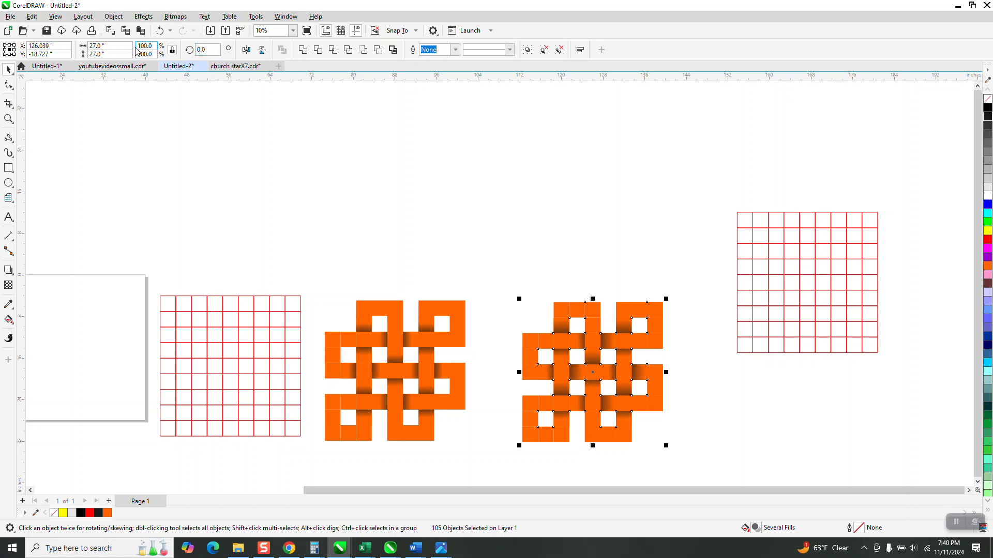
click(113, 16)
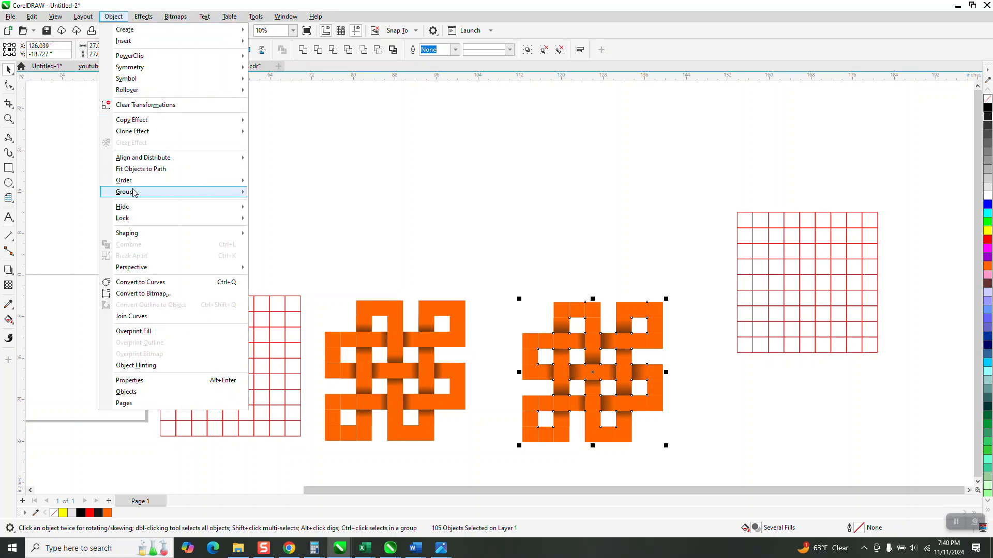
mouse_move(133, 193)
click(274, 194)
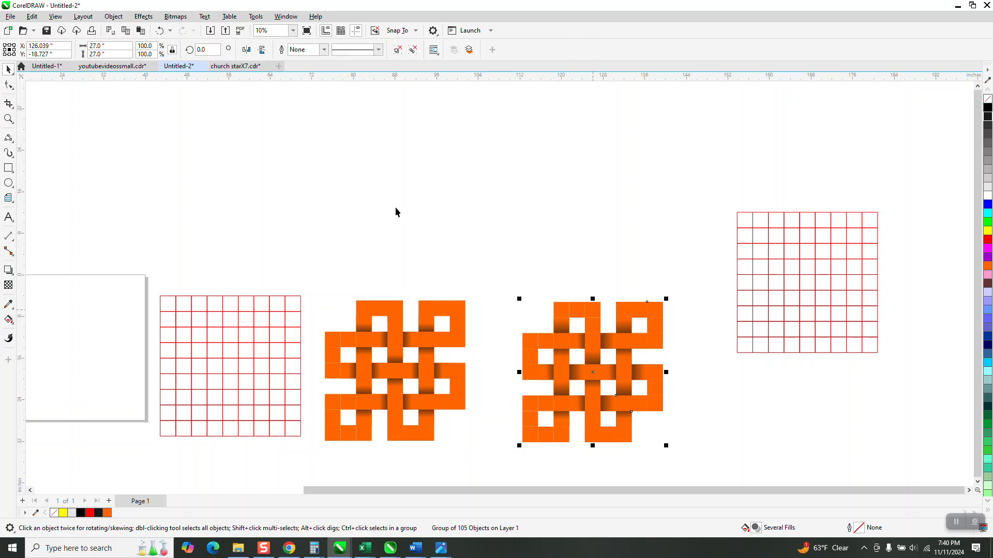
Rotate the grouped knot 45 degrees.
click(214, 51)
text(45)
key(Return)
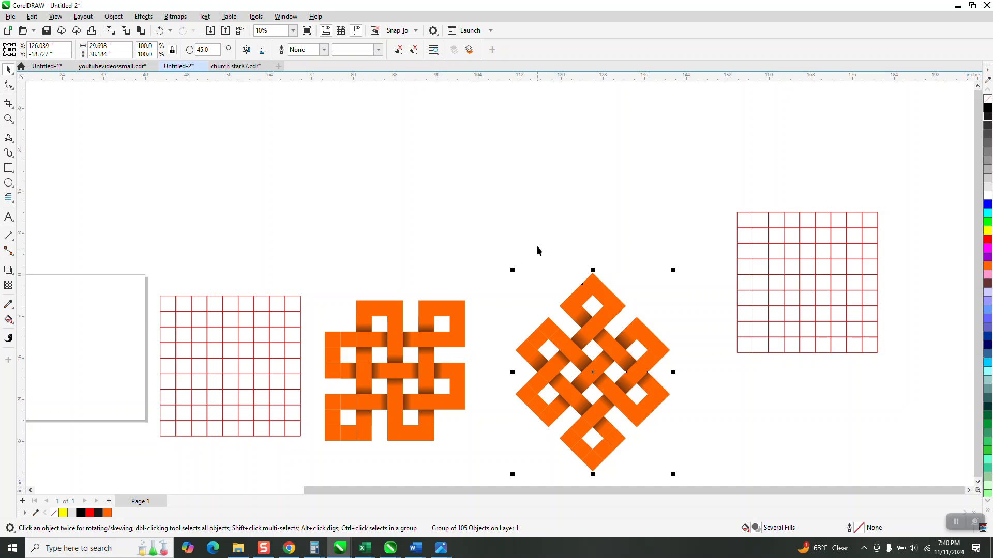
Move the near-black rectangle behind the rotated knot as its background.
scroll(605, 261, down, 1)
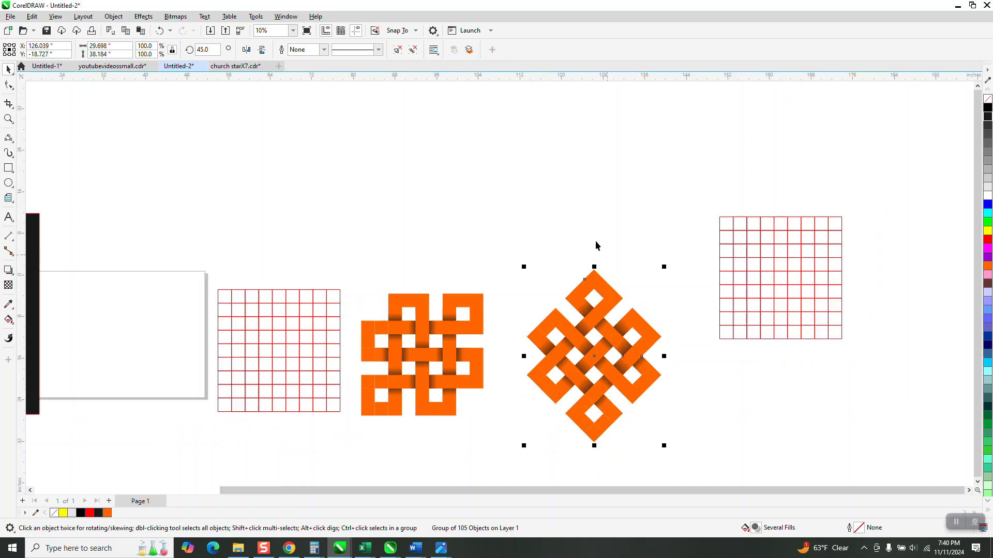
drag(34, 239, 673, 287)
click(9, 118)
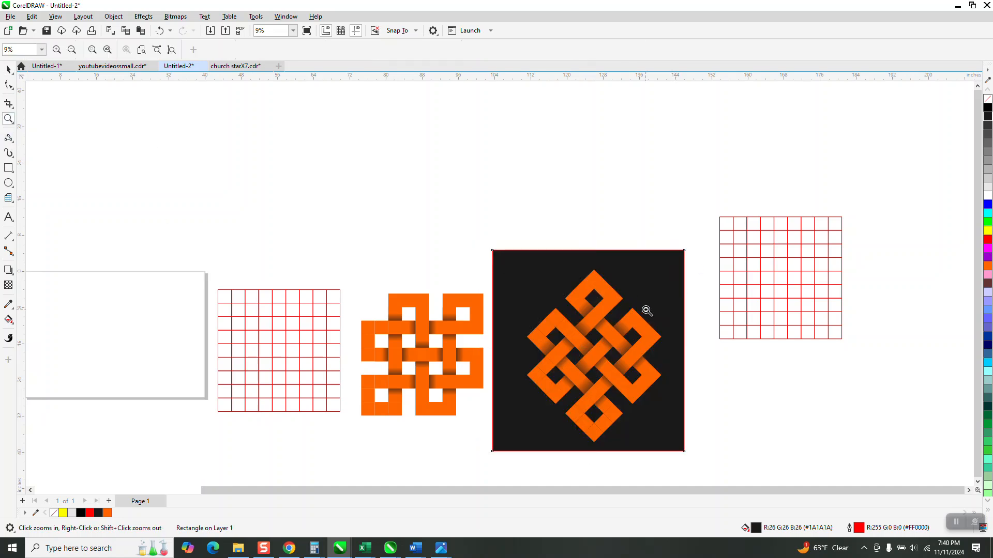
drag(569, 288, 656, 387)
scroll(504, 289, down, 4)
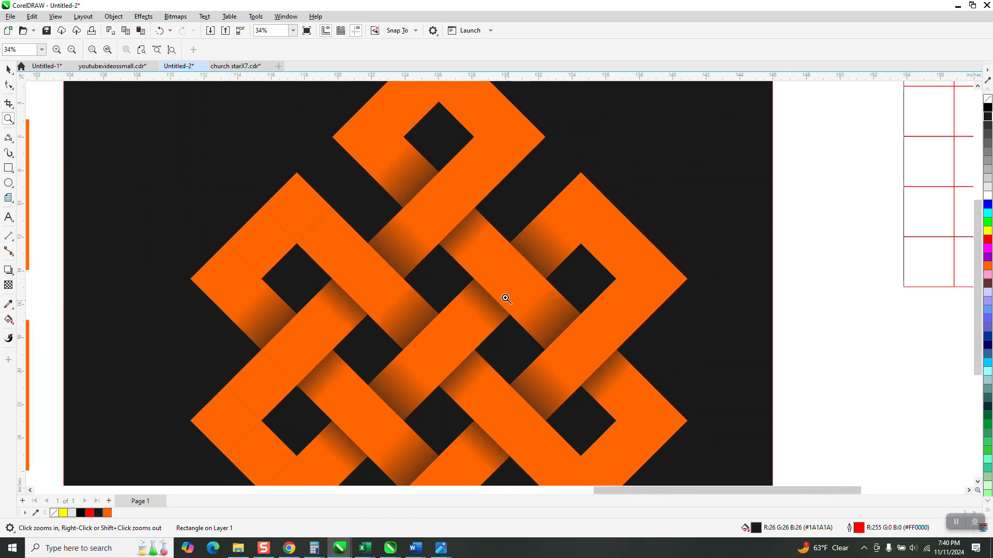